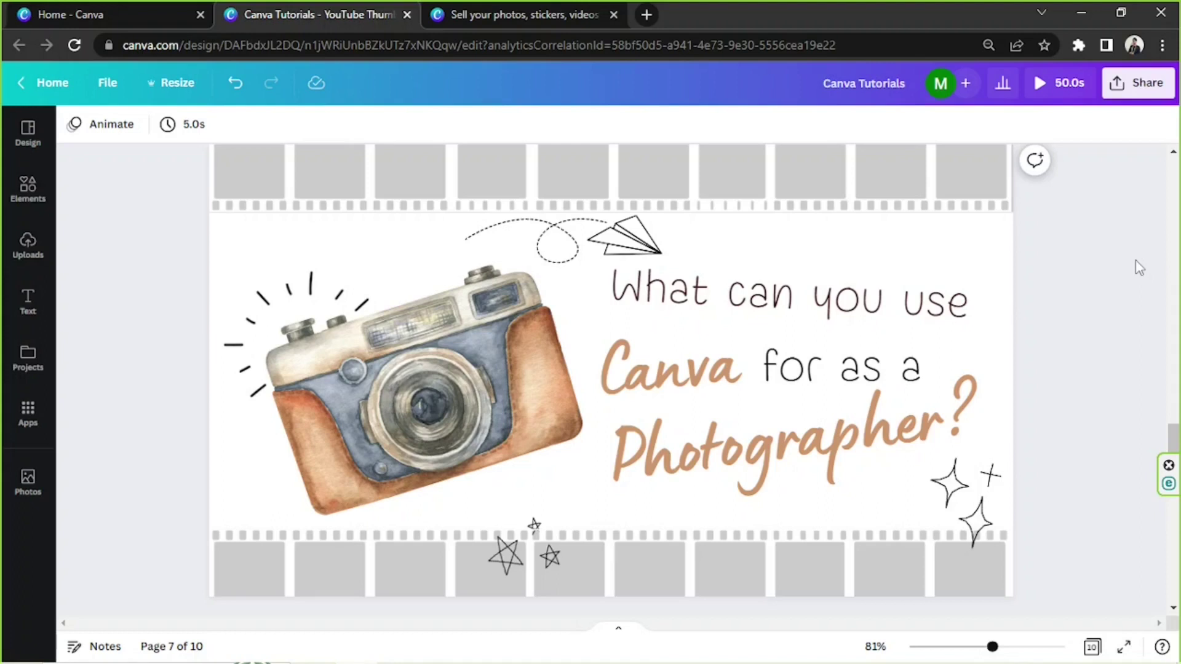
Jump from page 7 to page 8, the '1. Become a Contributor' slide
left_click(1174, 511)
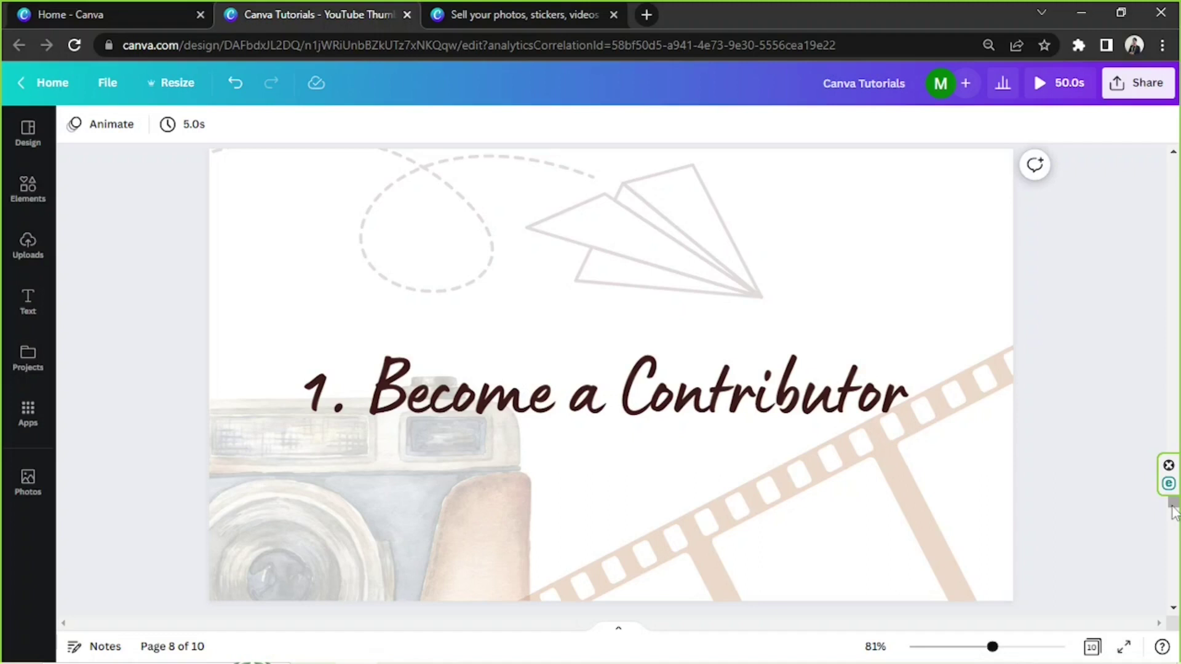
Rerun the 'star' elements search and show the star photo results instead of graphics
left_click(27, 187)
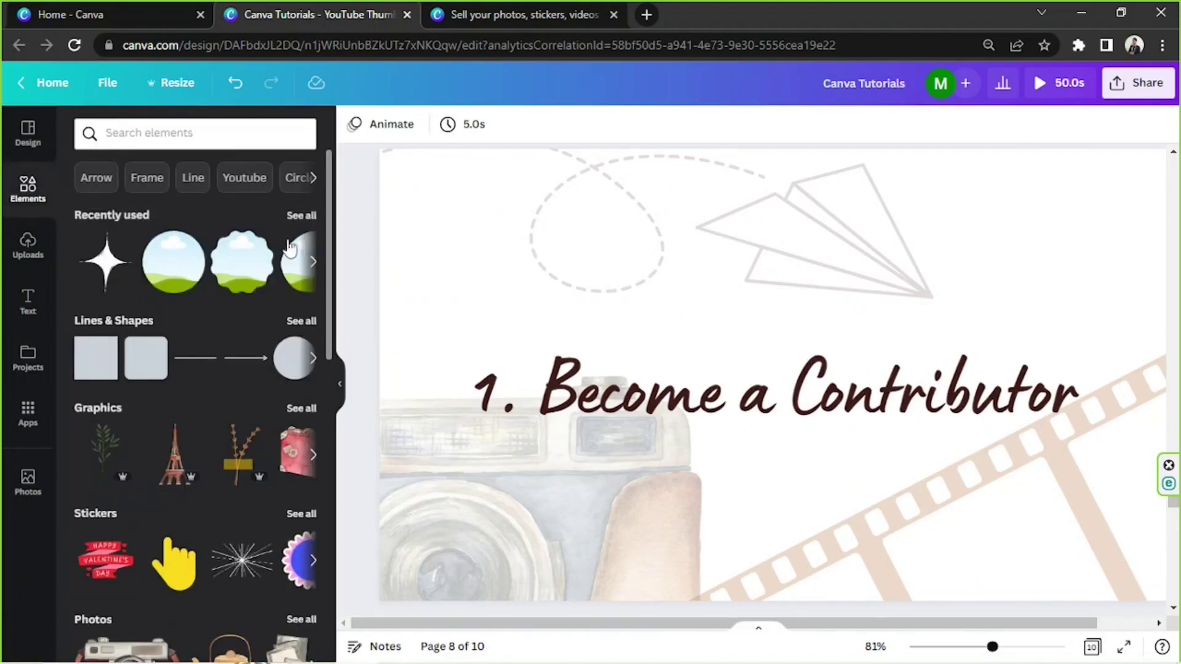
left_click(206, 135)
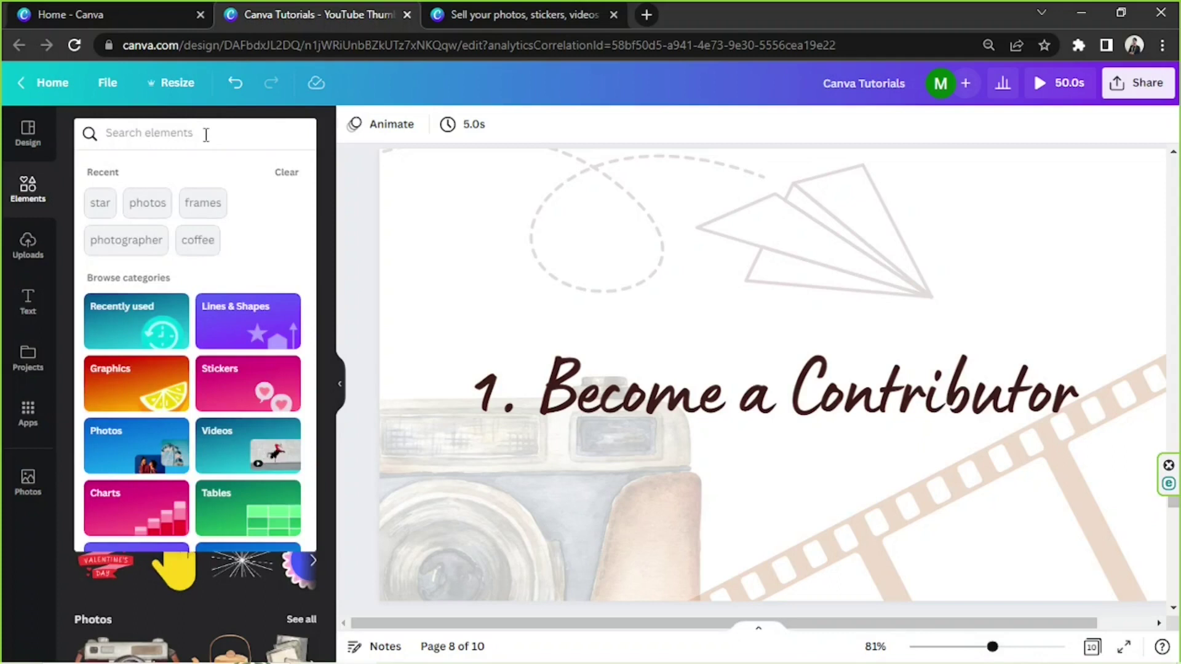
left_click(98, 203)
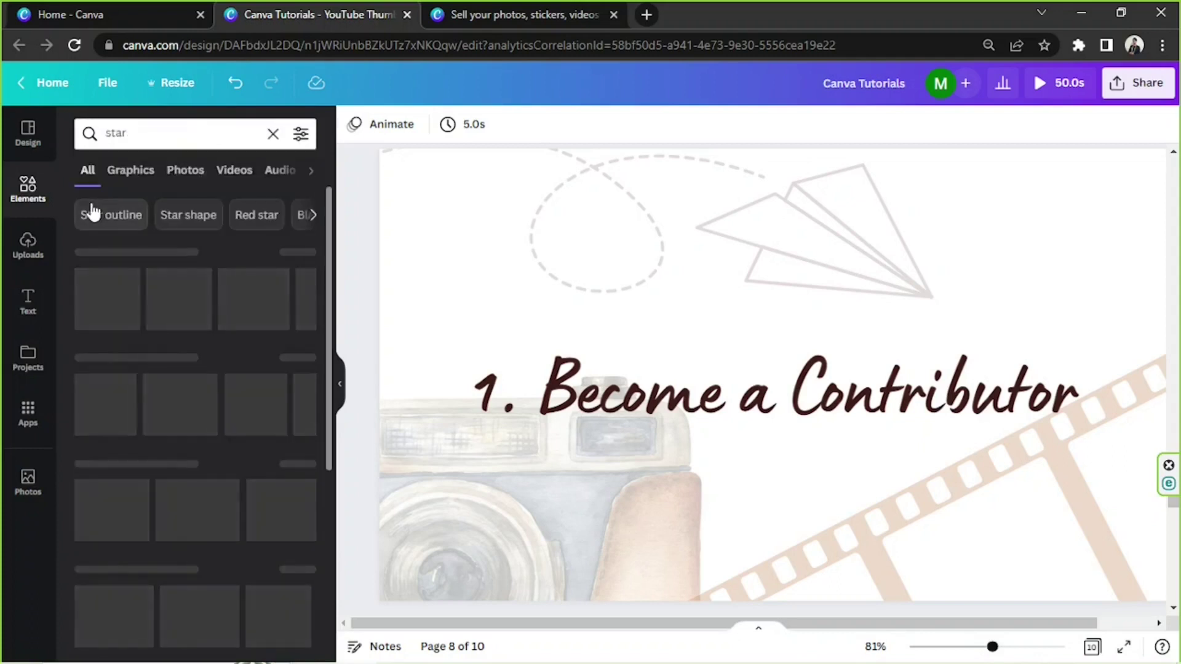
left_click(140, 175)
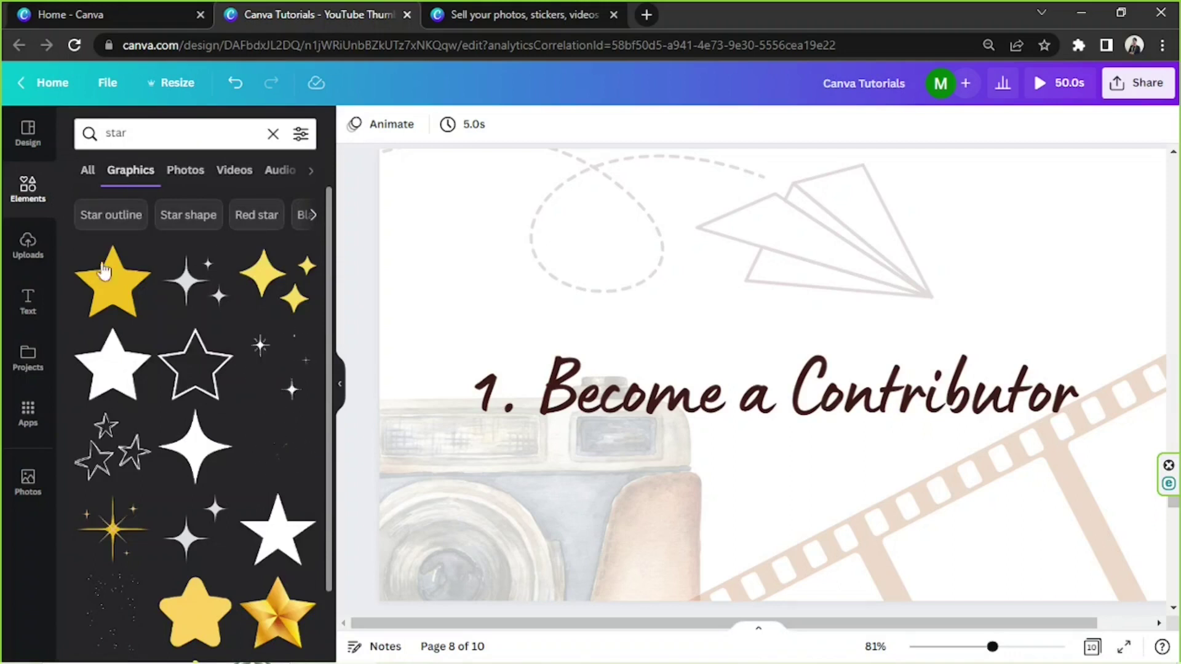
left_click(182, 178)
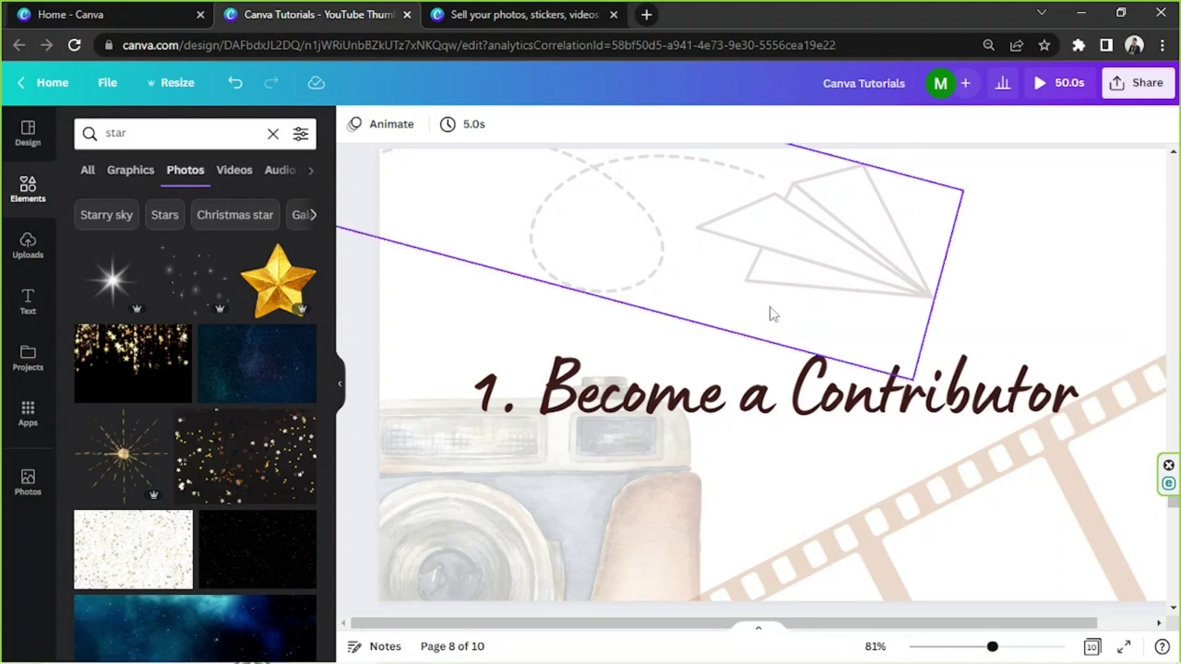
Switch to the contributors tab and highlight its URL and the paused sign-ups notice
left_click(541, 12)
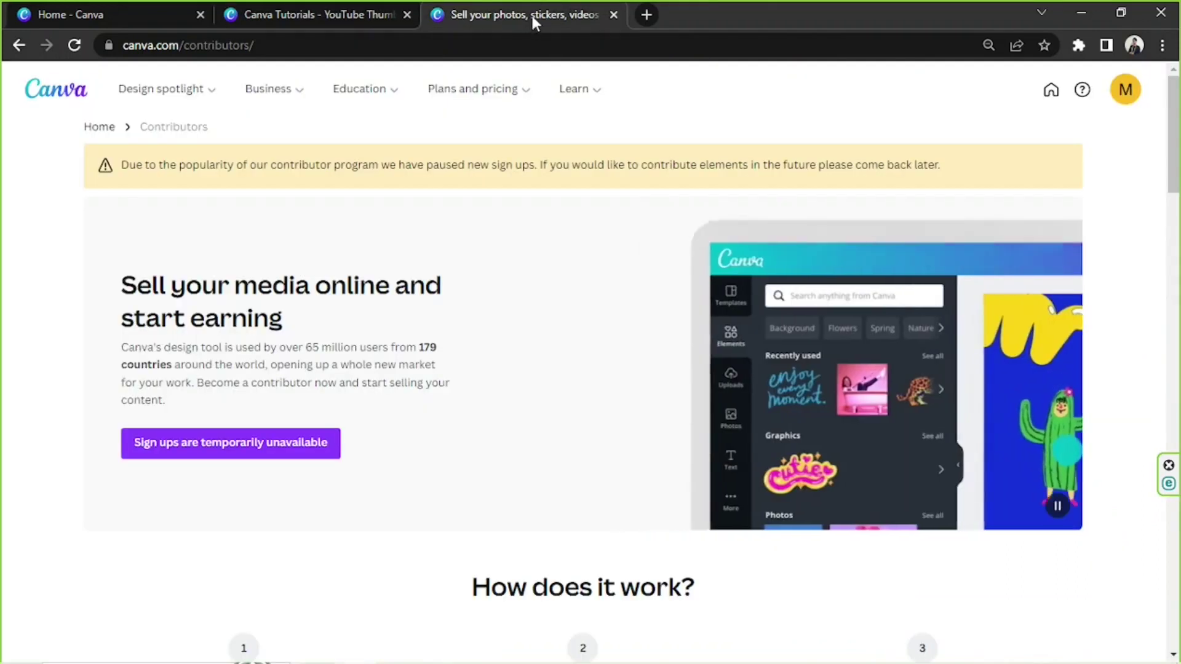
double_click(216, 54)
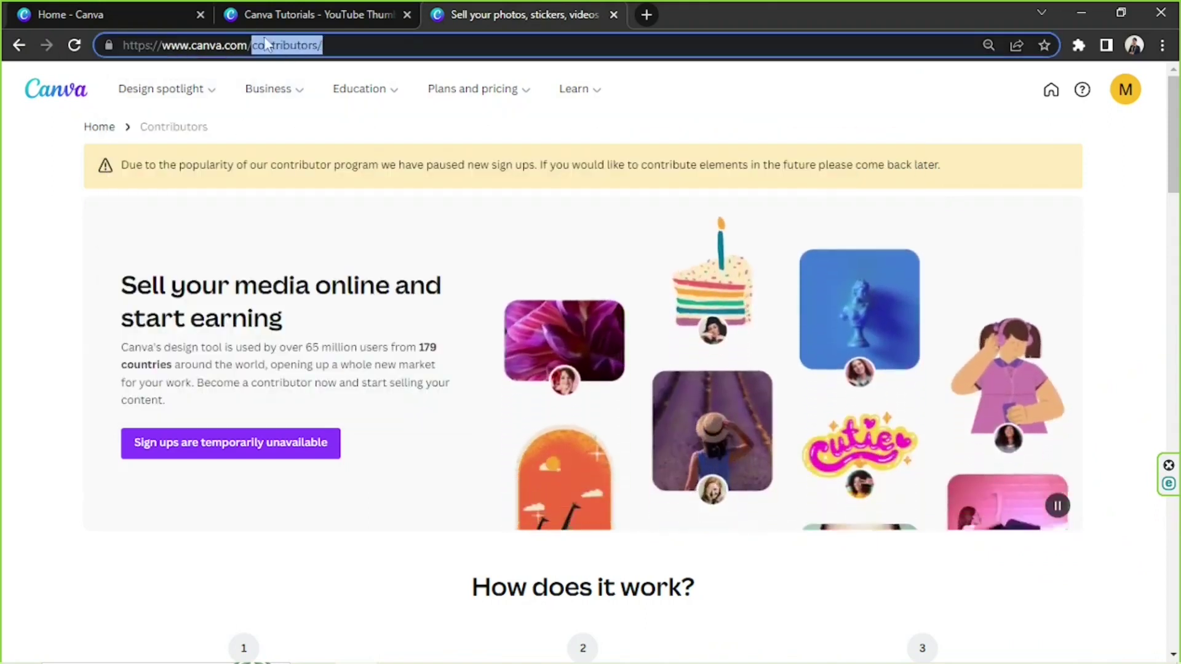
left_click(292, 38)
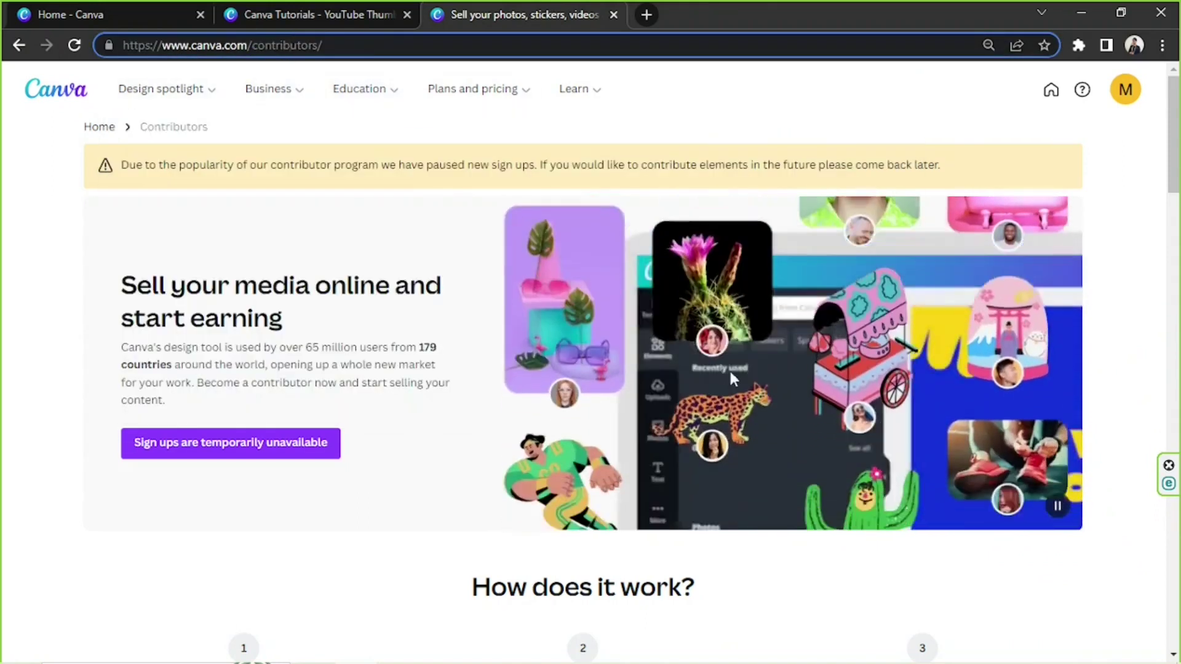
mouse_move(578, 89)
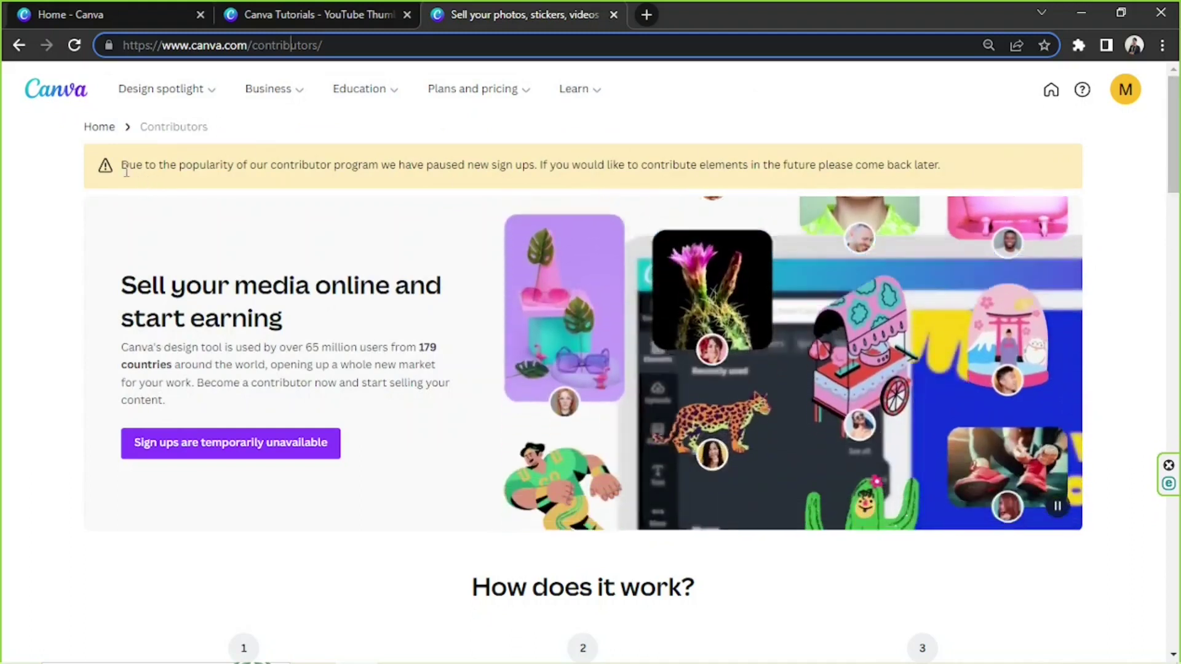
left_click_drag(120, 165, 996, 165)
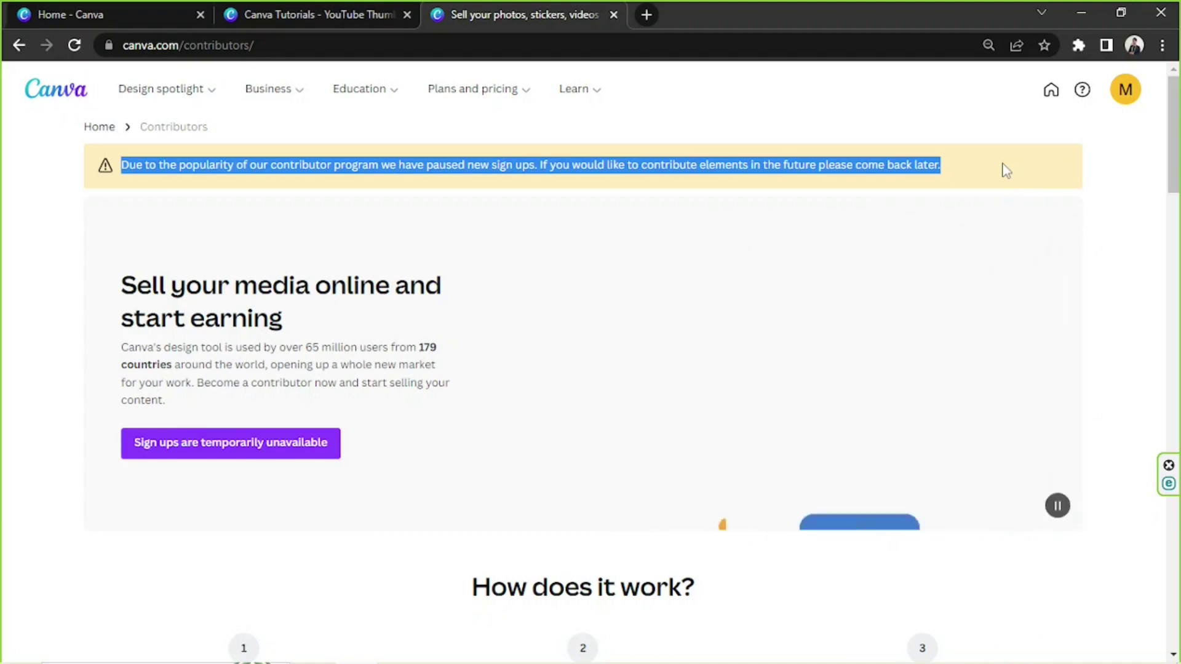
left_click(1003, 169)
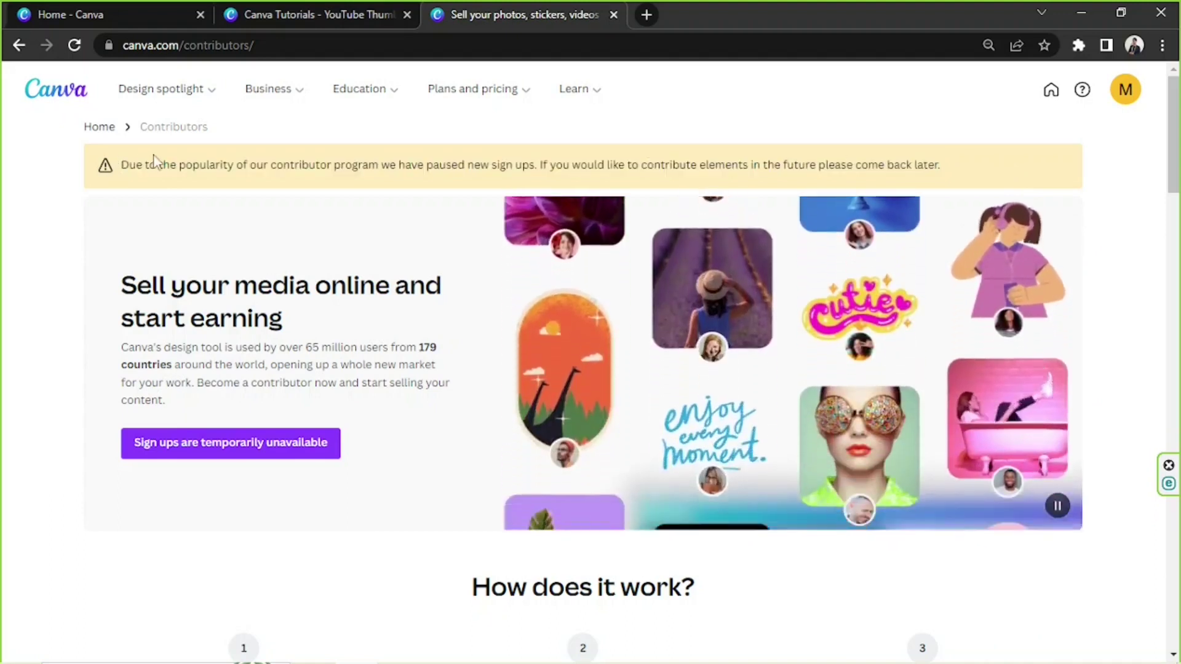
key("ctrl+plus")
key("ctrl+plus")
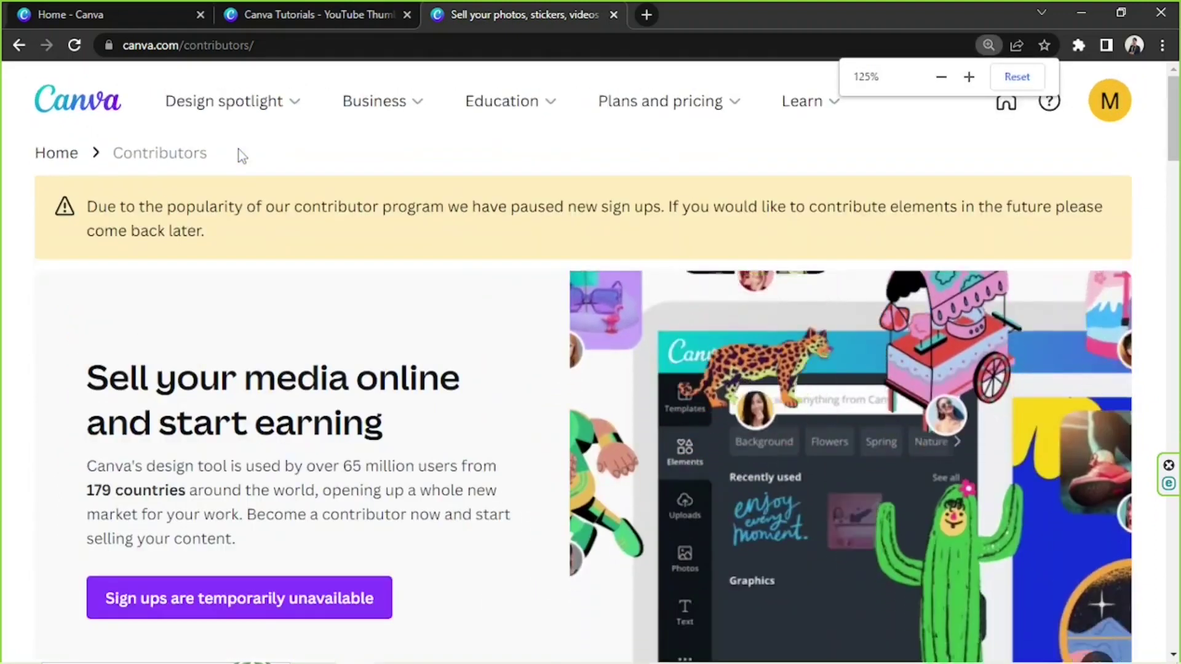
key("ctrl+plus")
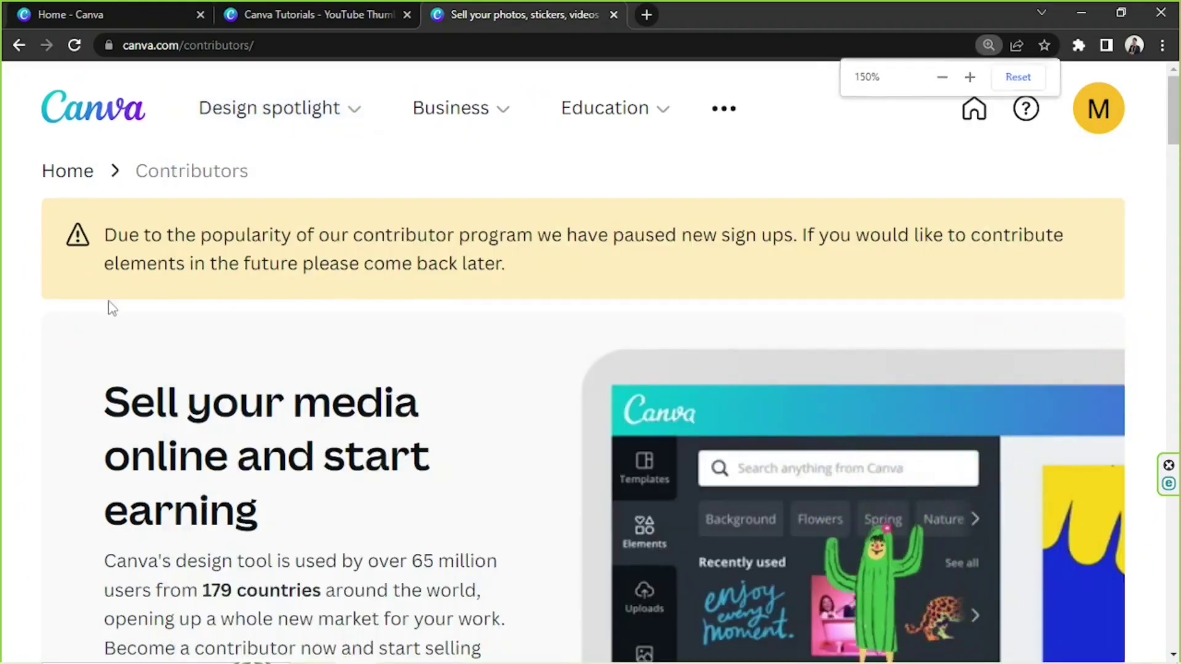
left_click_drag(104, 236, 530, 272)
left_click(596, 274)
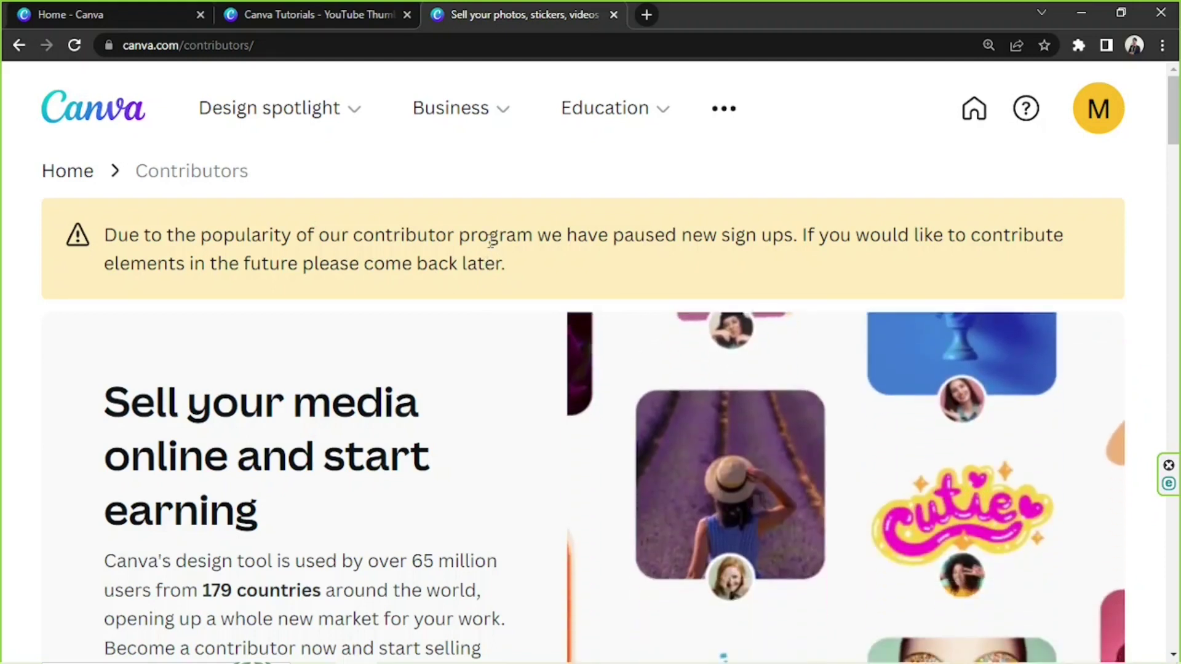
key("ctrl+minus")
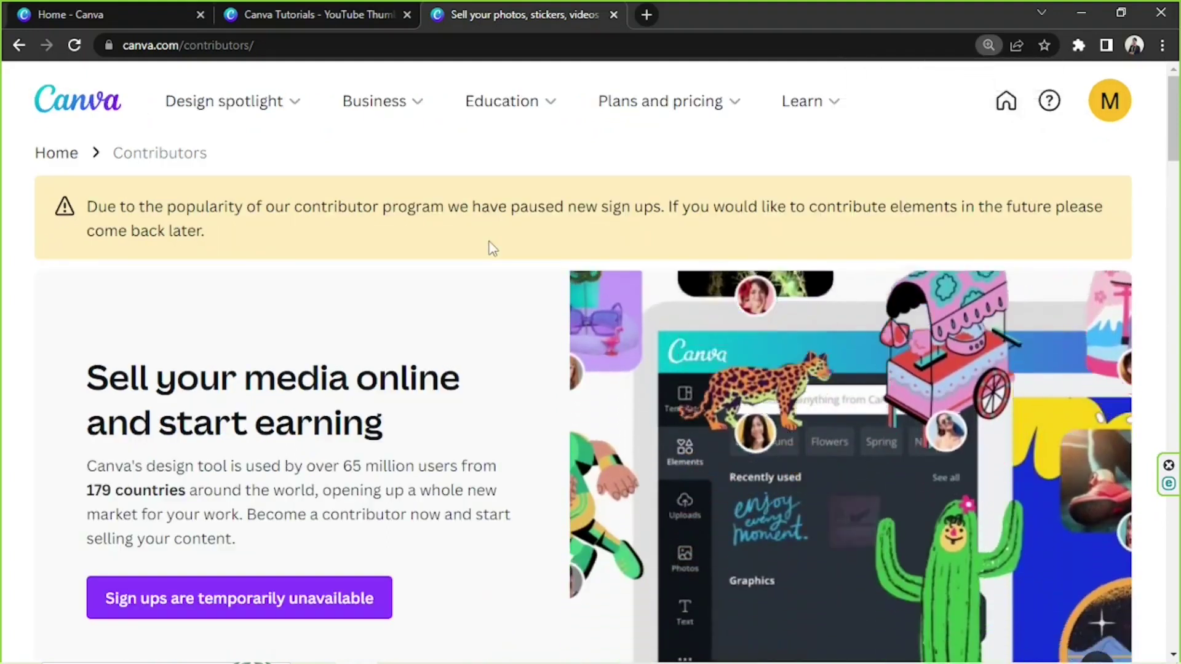
scroll(492, 248, "down", 1)
key("ctrl+minus")
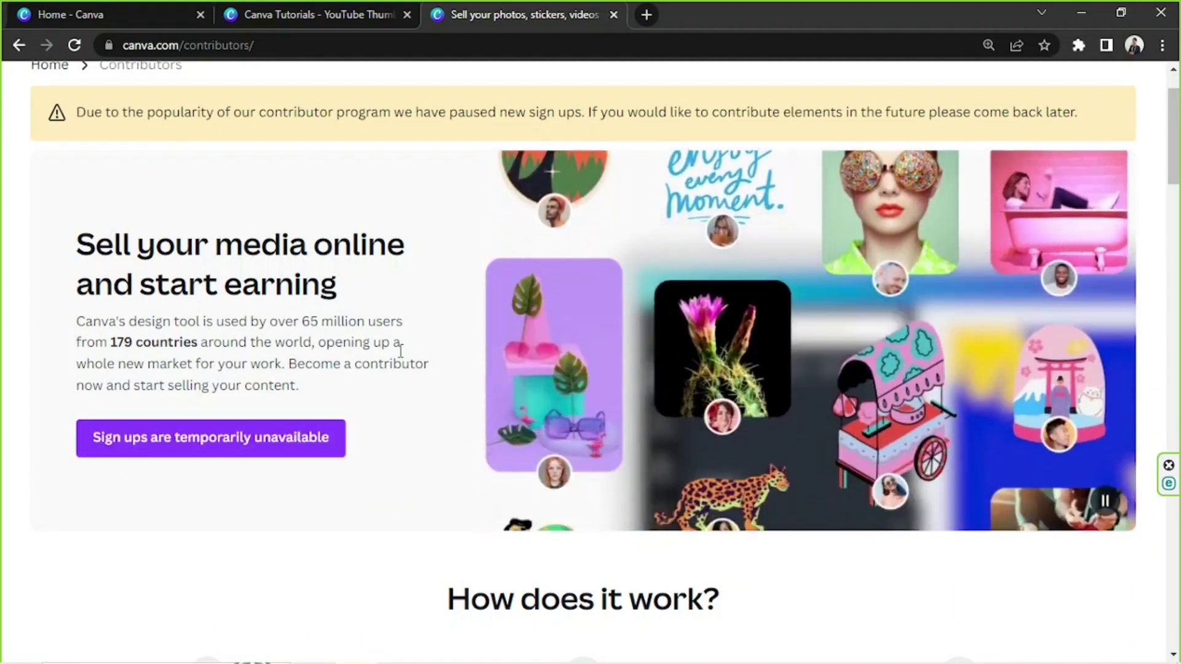
Scroll to 'How does it work?' and highlight its heading and the Sign up step
scroll(400, 351, "down", 2)
scroll(401, 351, "down", 5)
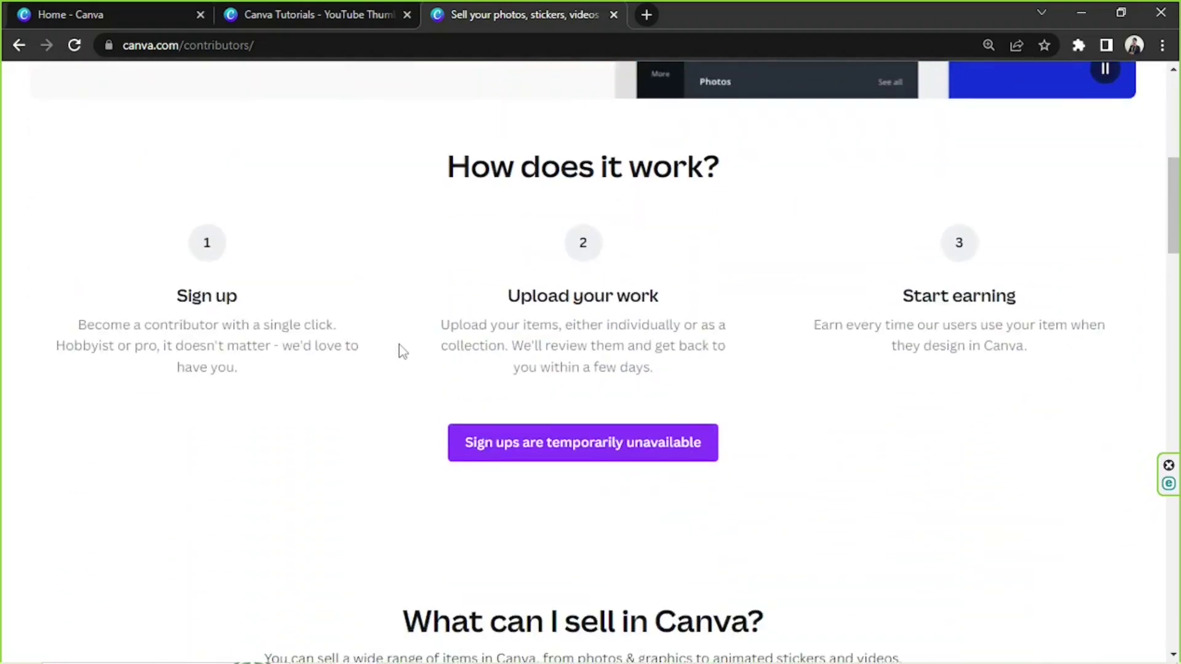
left_click_drag(445, 183, 728, 163)
left_click(726, 168)
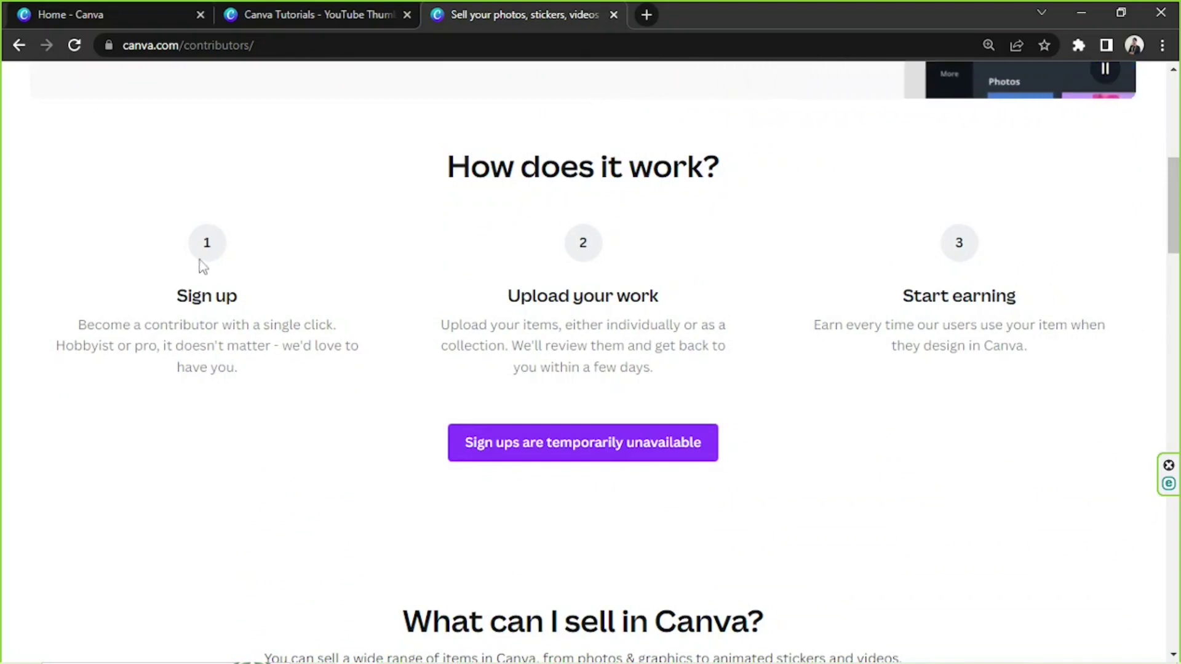
left_click_drag(178, 297, 246, 300)
left_click(232, 361)
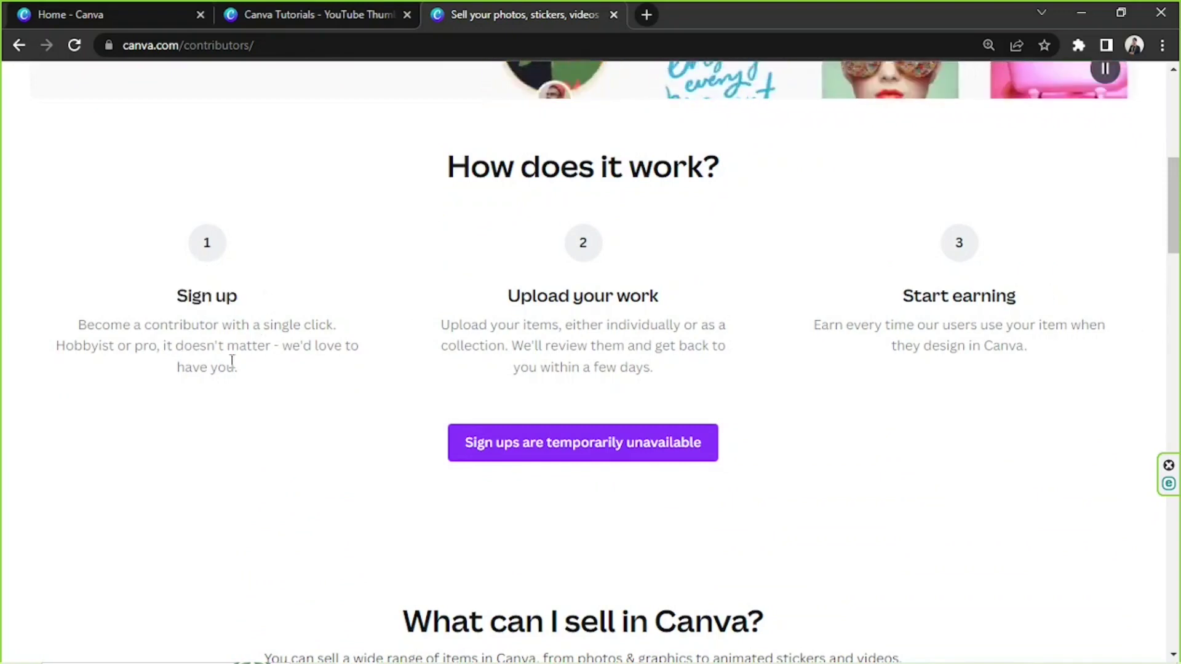
left_click_drag(80, 326, 277, 398)
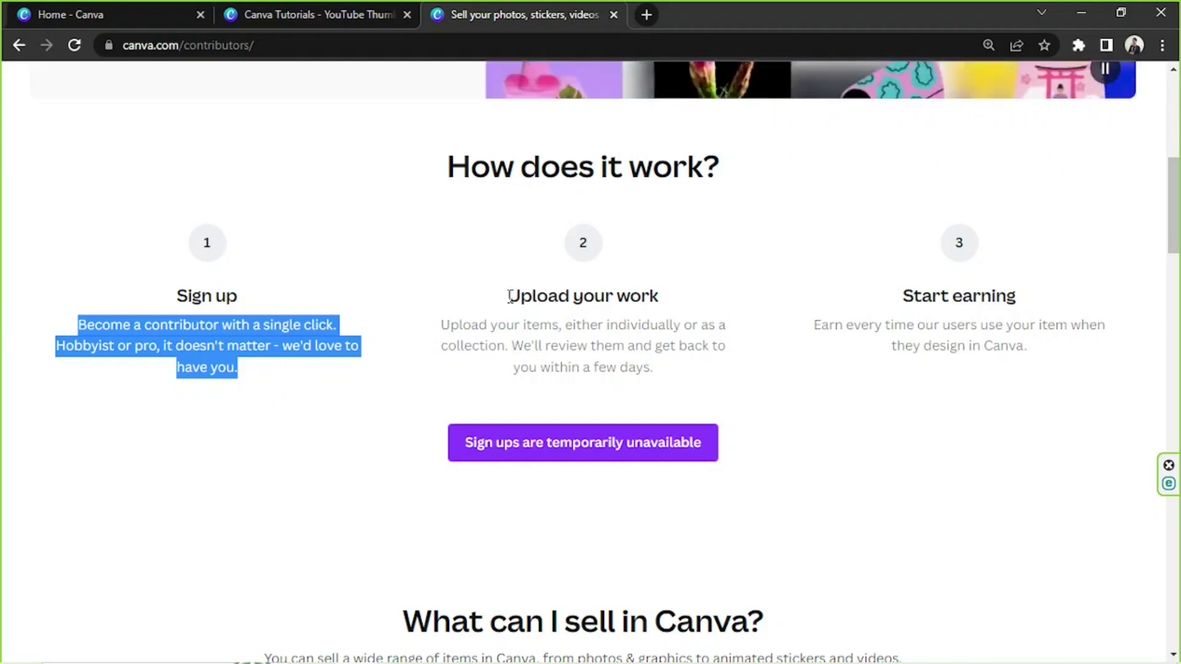
left_click(544, 283)
Highlight the 'Upload your work' and 'Start earning' step headings and descriptions
left_click_drag(564, 258, 615, 261)
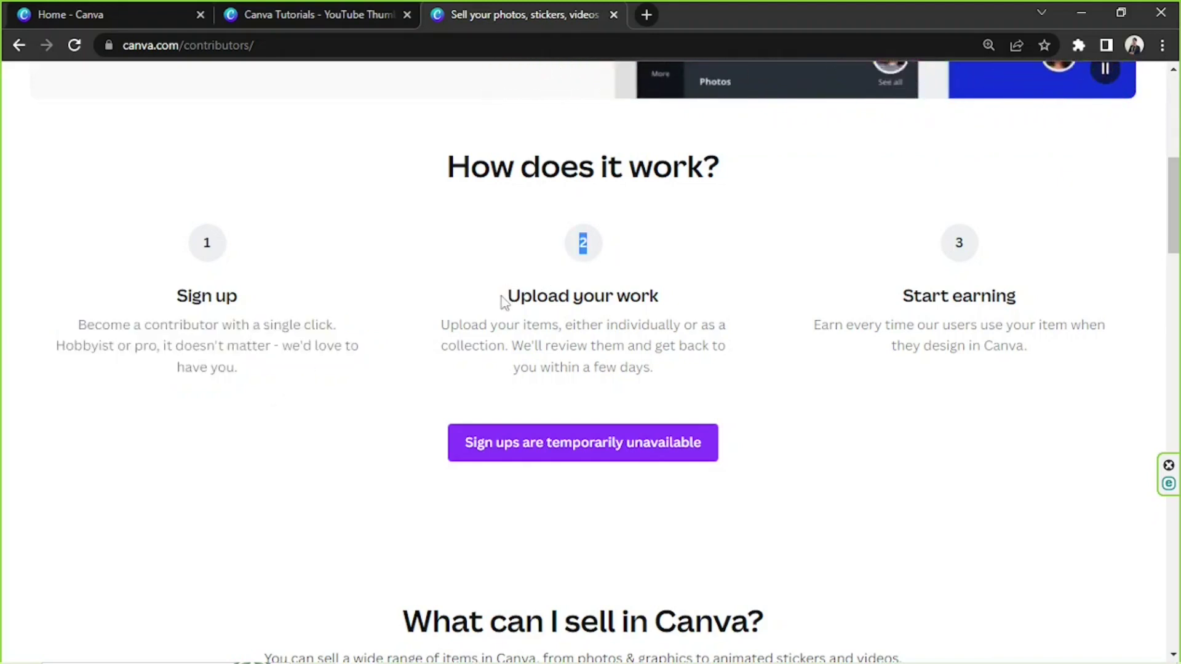
left_click_drag(504, 300, 696, 304)
left_click_drag(441, 325, 677, 375)
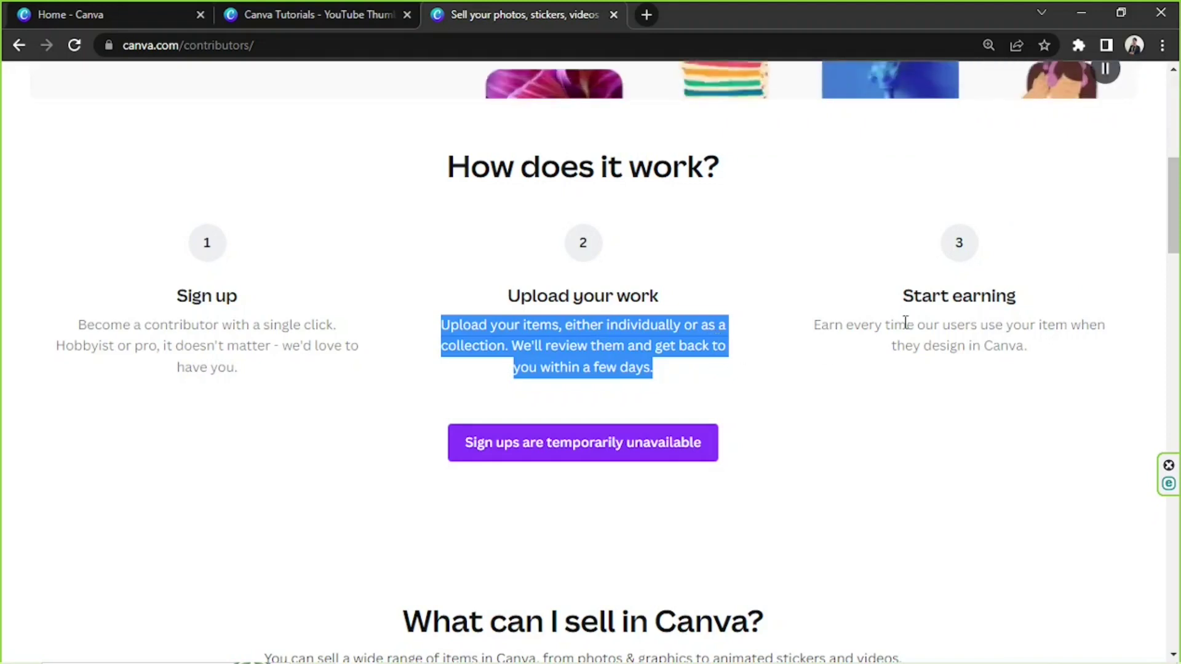
left_click(924, 305)
left_click_drag(902, 297, 1026, 303)
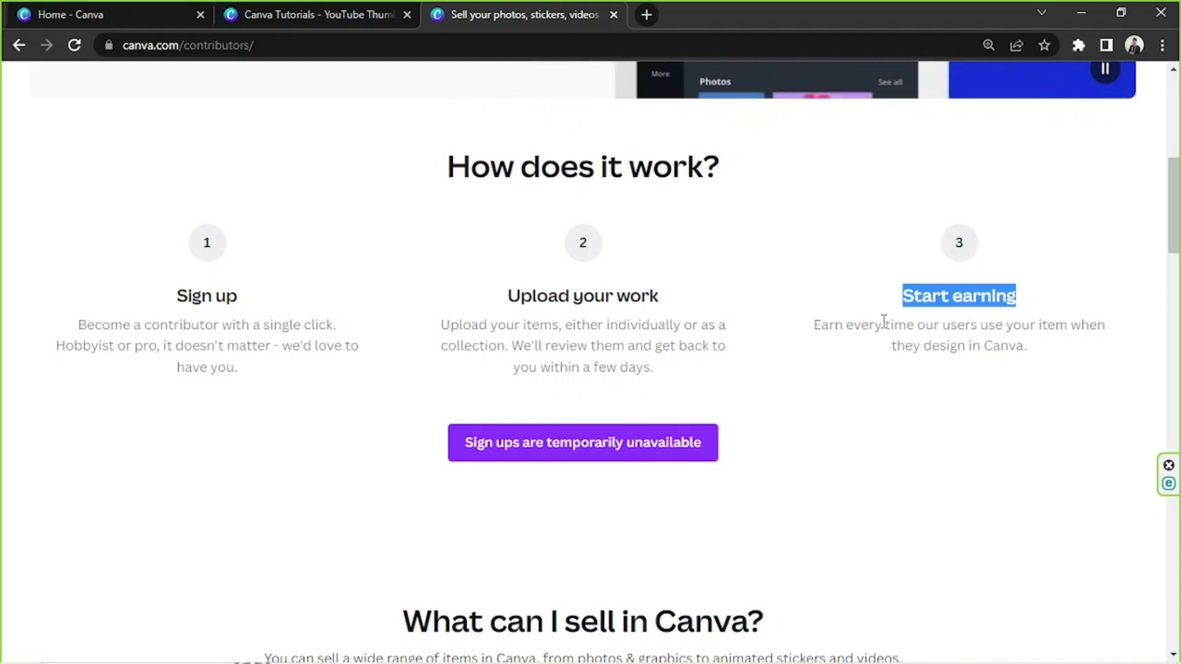
left_click_drag(812, 326, 1030, 346)
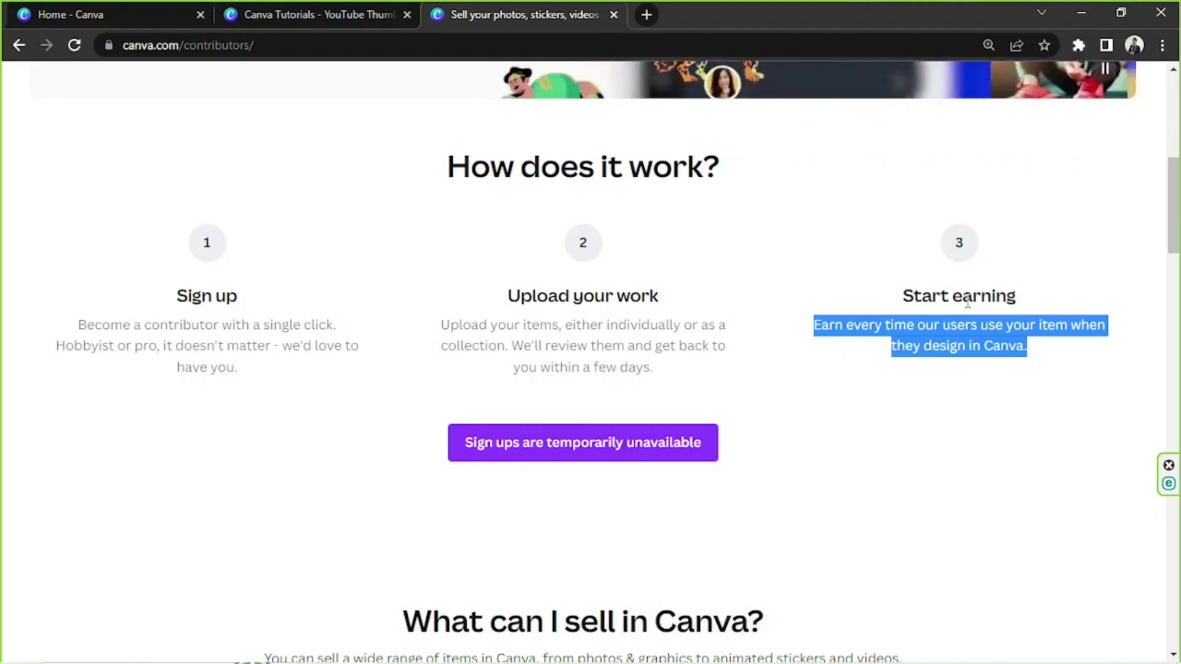
left_click(961, 338)
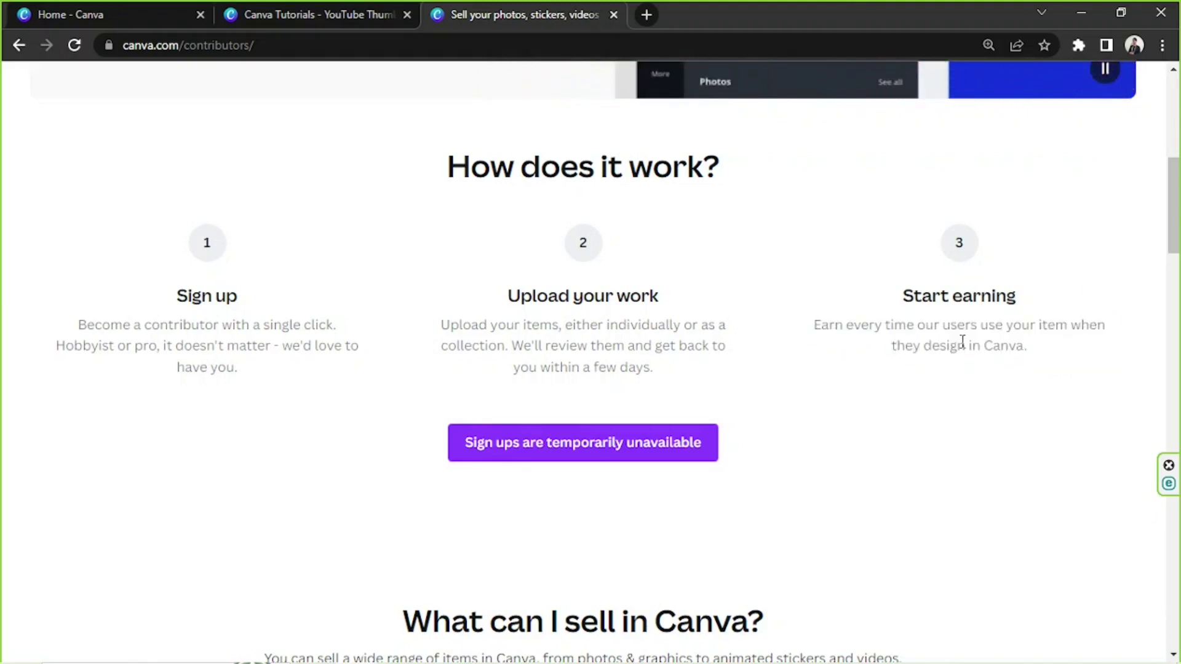
scroll(1174, 258, "down", 5)
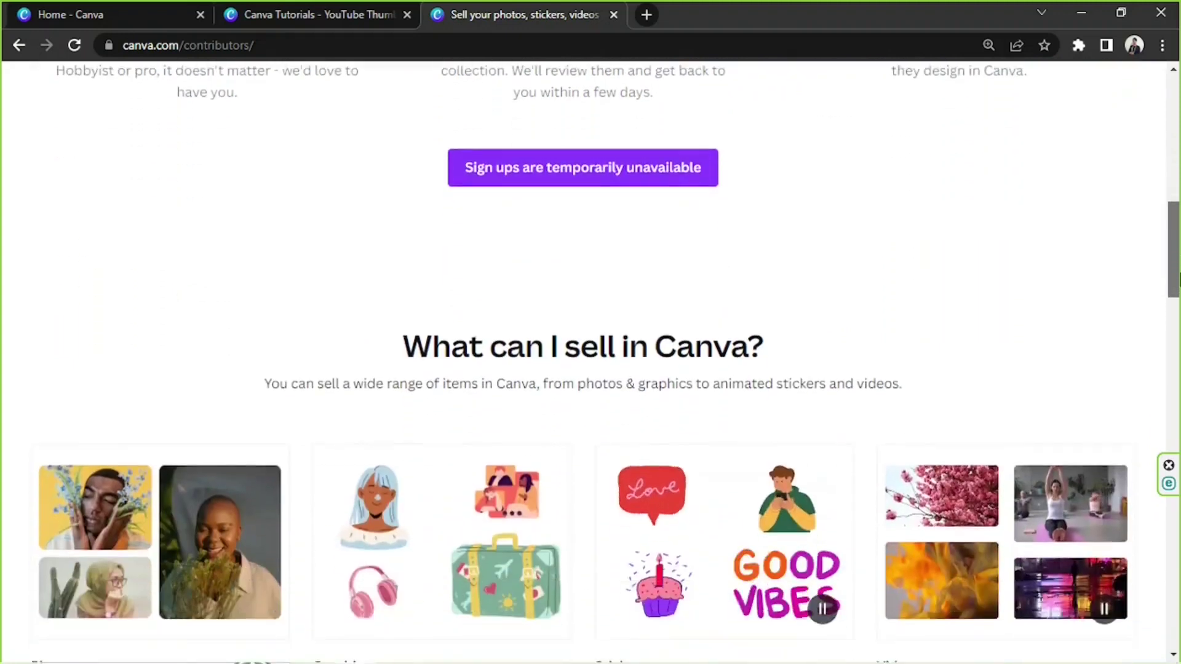
scroll(1176, 282, "down", 3)
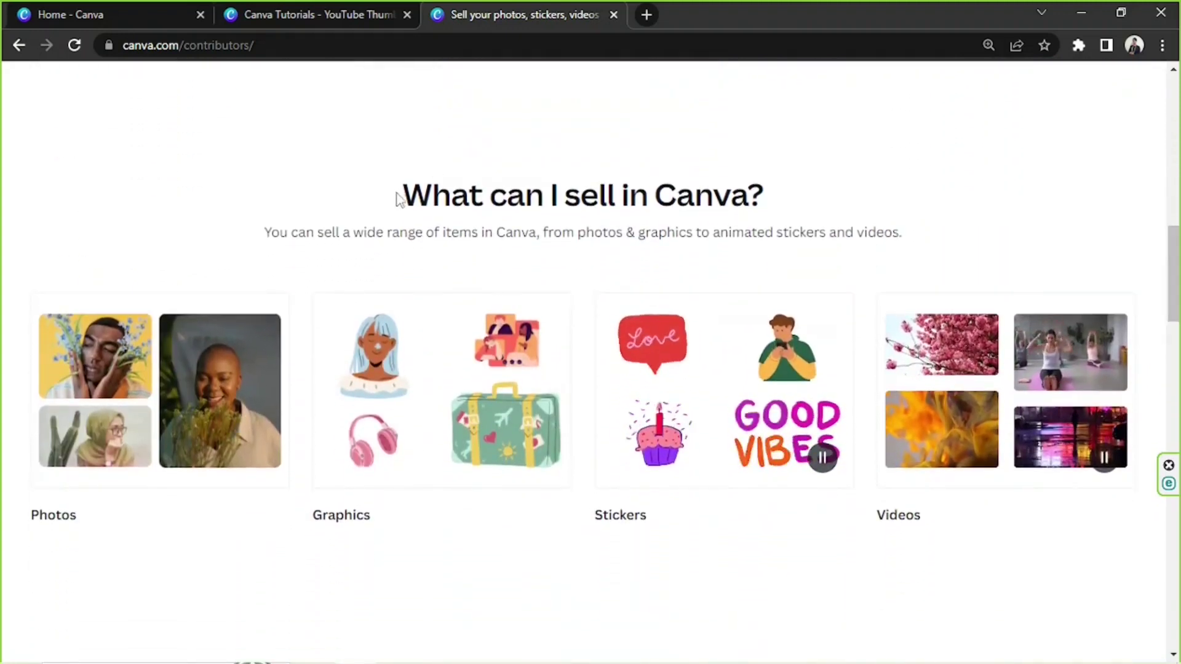
left_click_drag(402, 200, 890, 229)
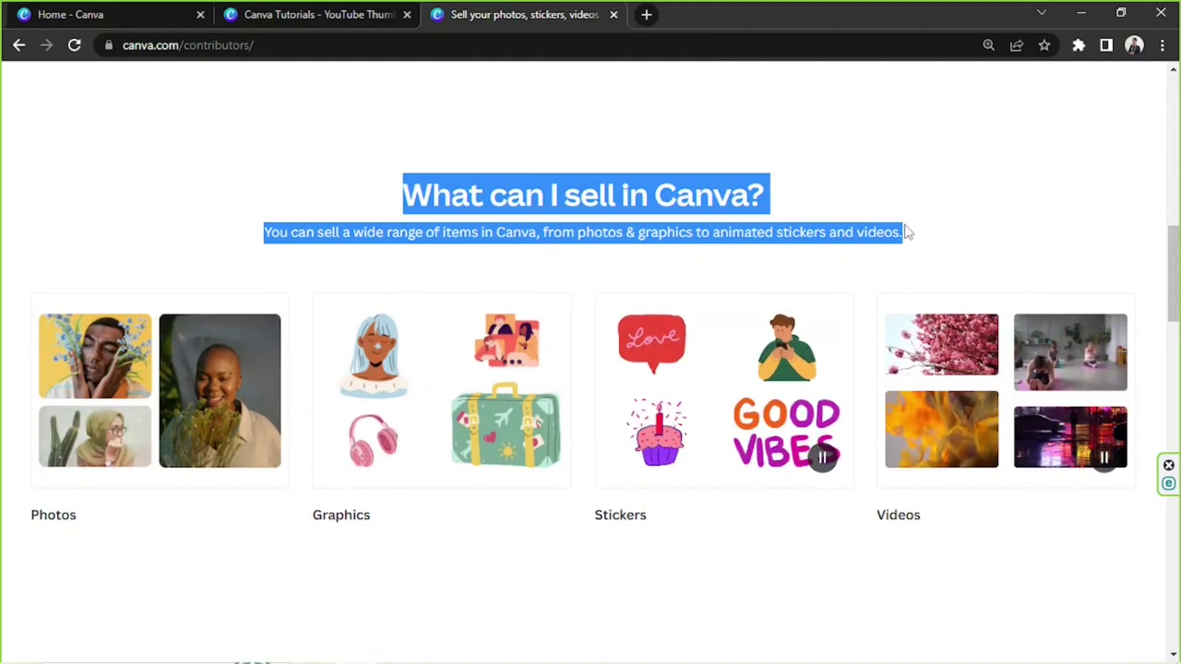
left_click(609, 229)
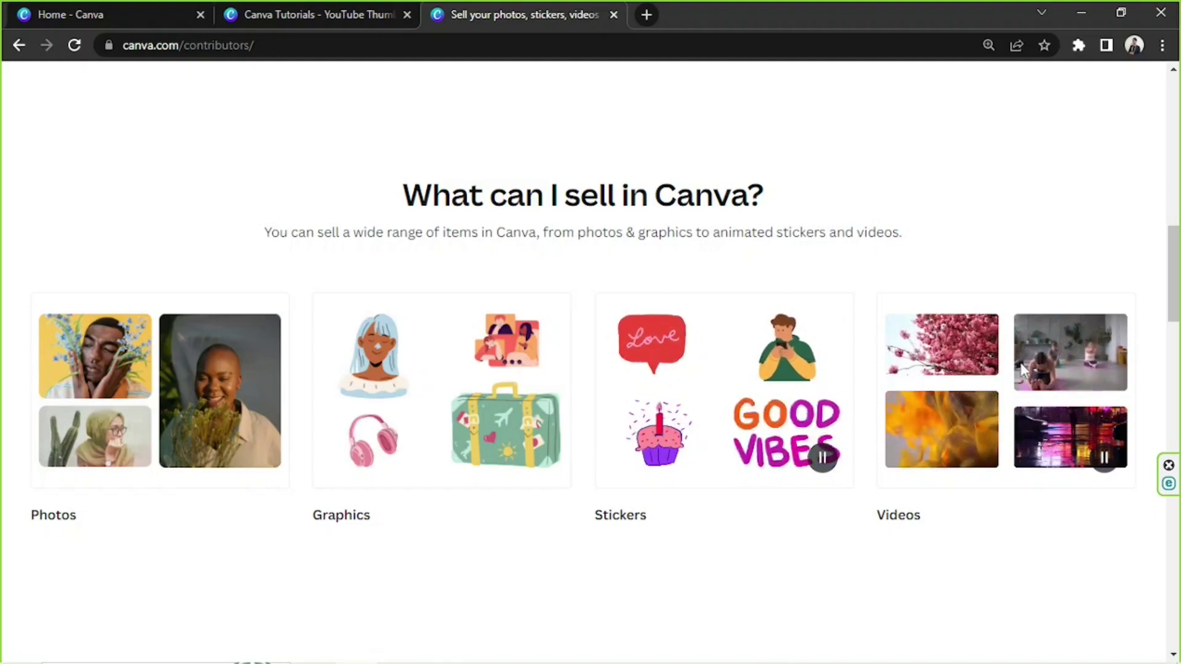
scroll(1021, 368, "down", 1)
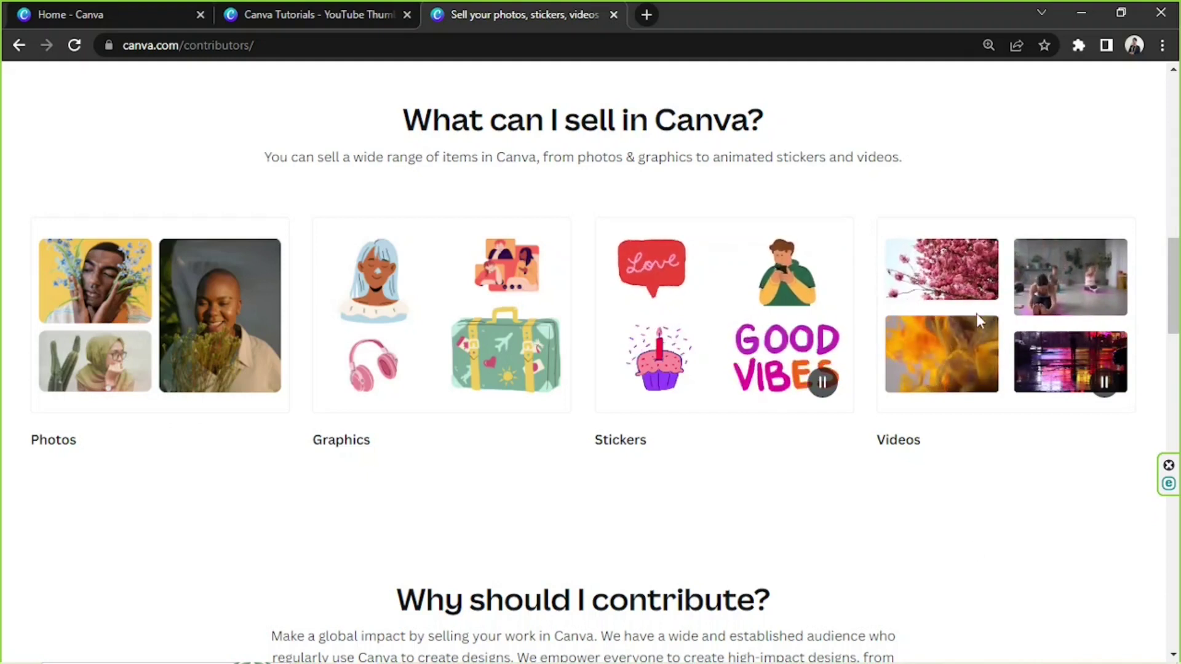
scroll(976, 315, "down", 1)
Highlight the 'Why should I contribute?' heading and the 'So fast it's magic' feature text
scroll(426, 178, "down", 5)
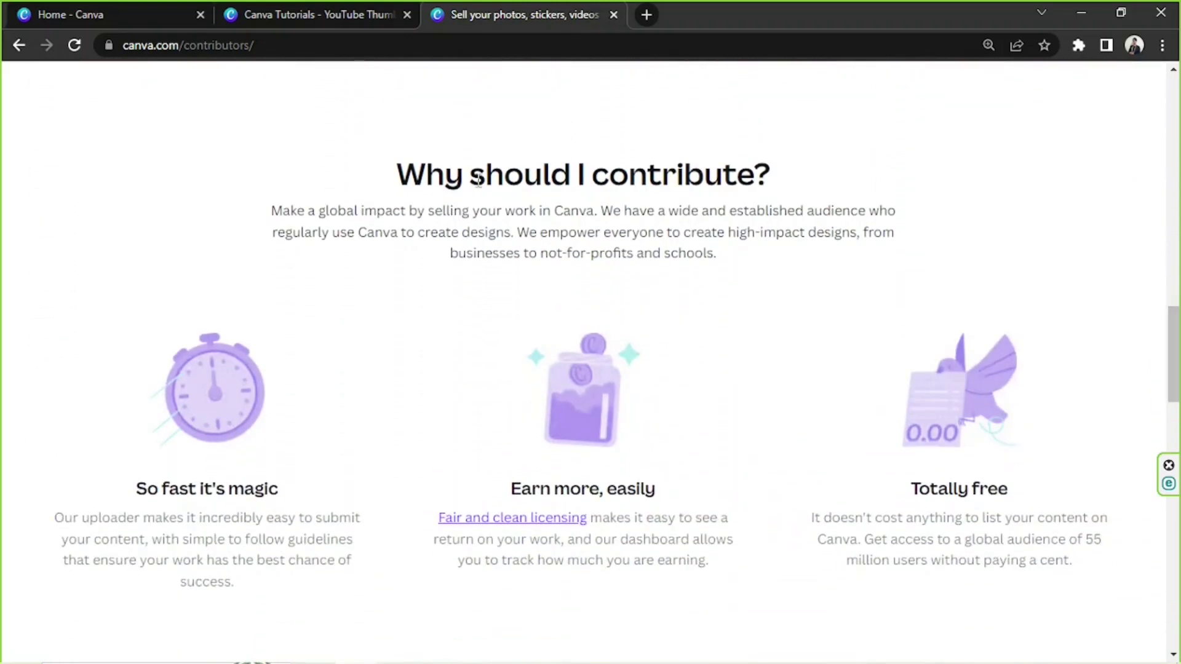
triple_click(423, 178)
left_click(825, 264)
left_click_drag(1178, 386, 1178, 417)
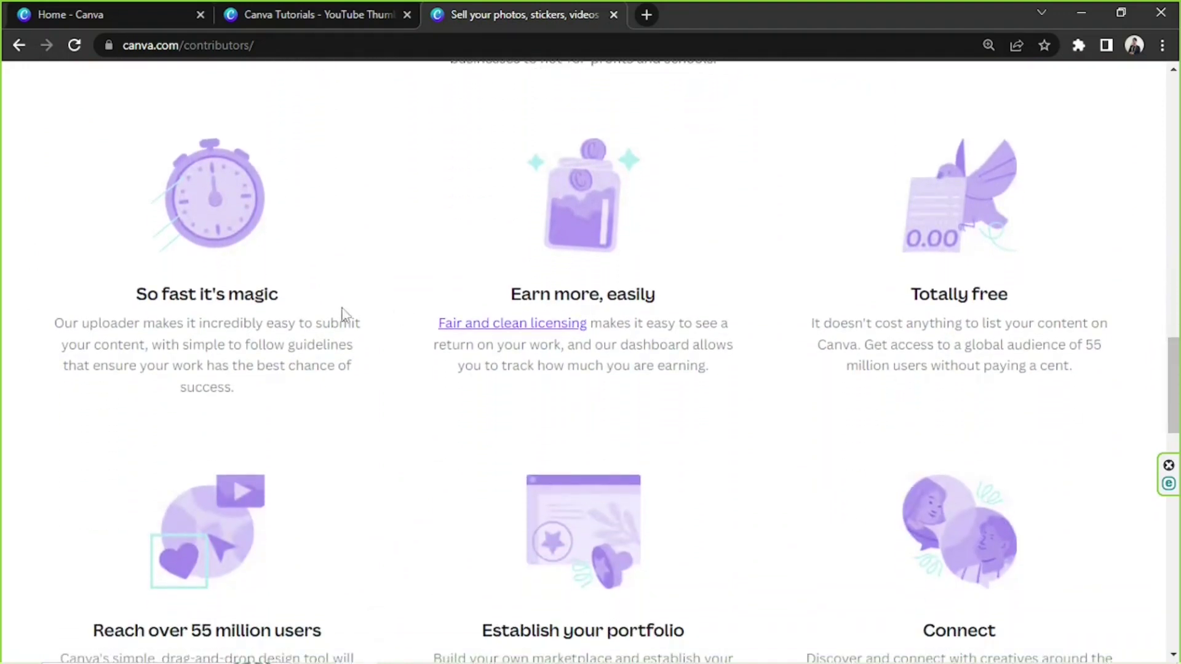
left_click_drag(147, 294, 281, 297)
left_click(291, 344)
left_click_drag(165, 346, 389, 352)
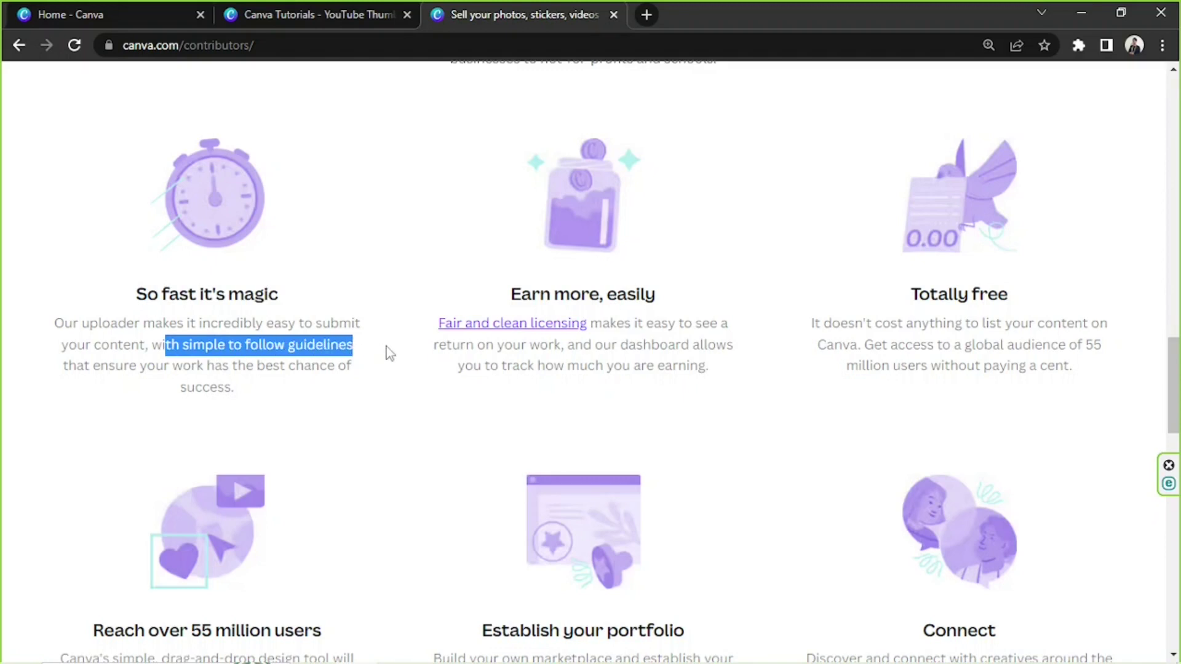
left_click(342, 348)
left_click_drag(144, 369, 367, 390)
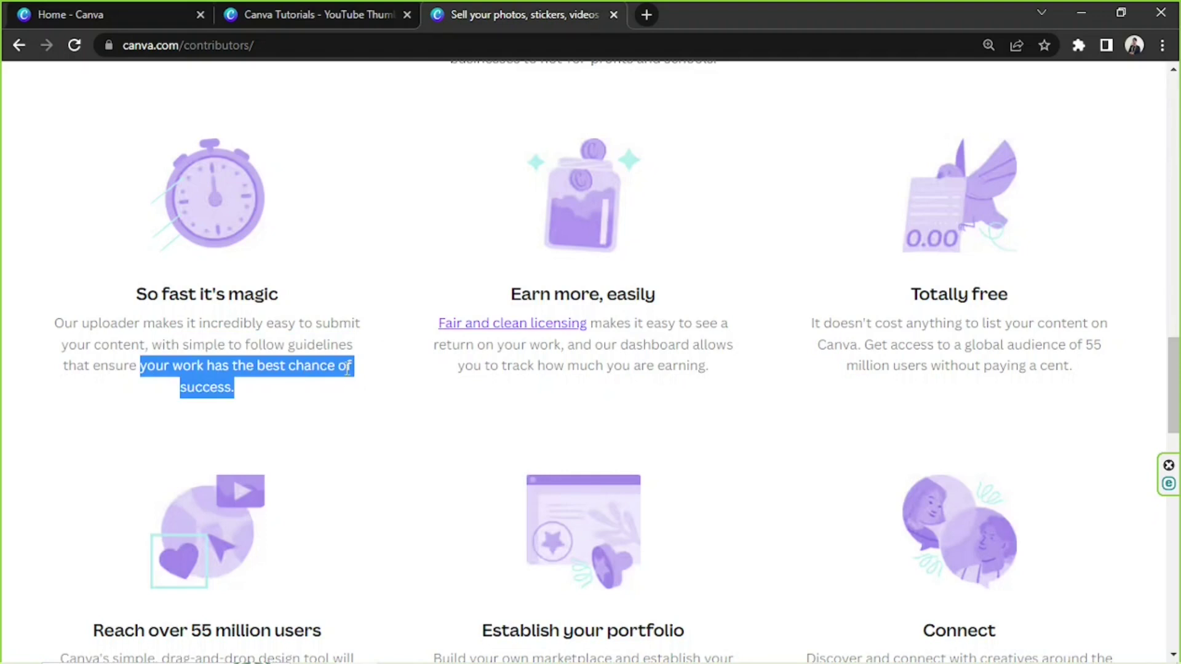
left_click(348, 369)
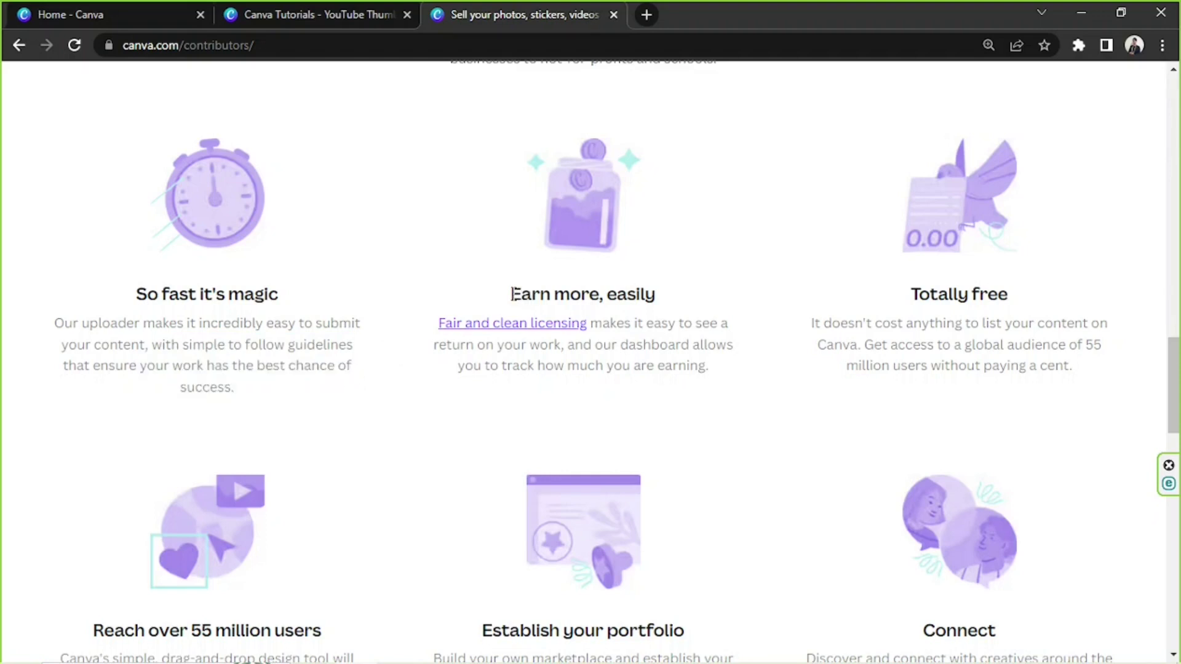
Highlight the 'Earn more, easily' and 'Totally free' feature headings and paragraphs
left_click_drag(512, 294, 663, 300)
left_click(608, 295)
left_click_drag(436, 324, 738, 378)
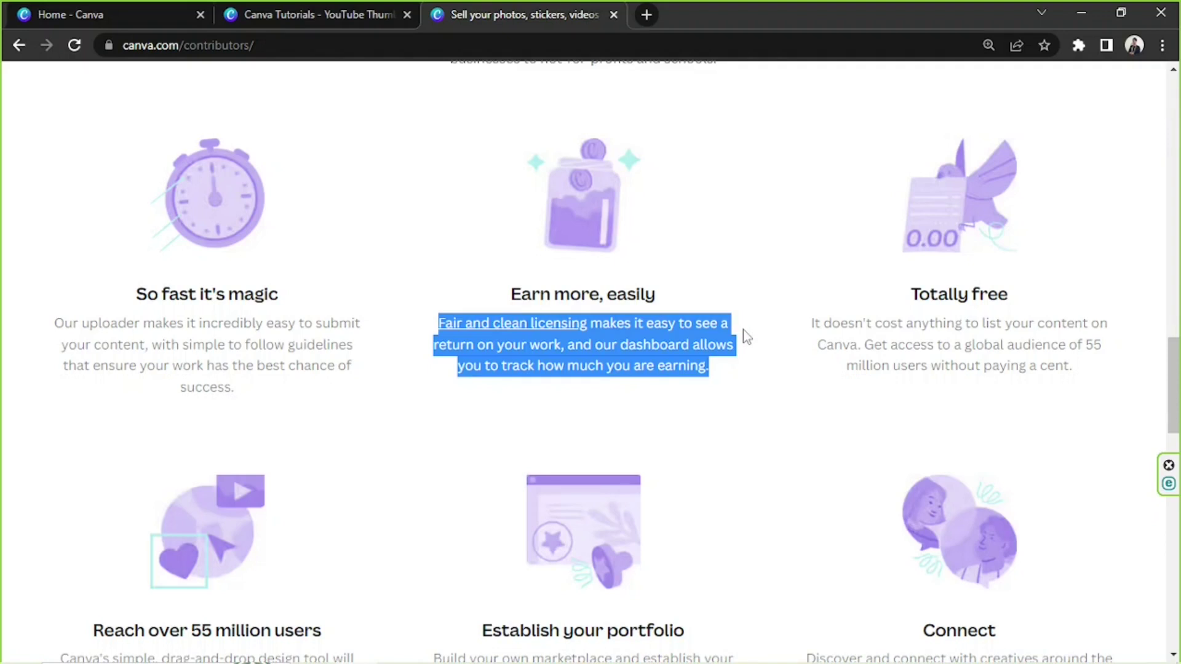
left_click(919, 330)
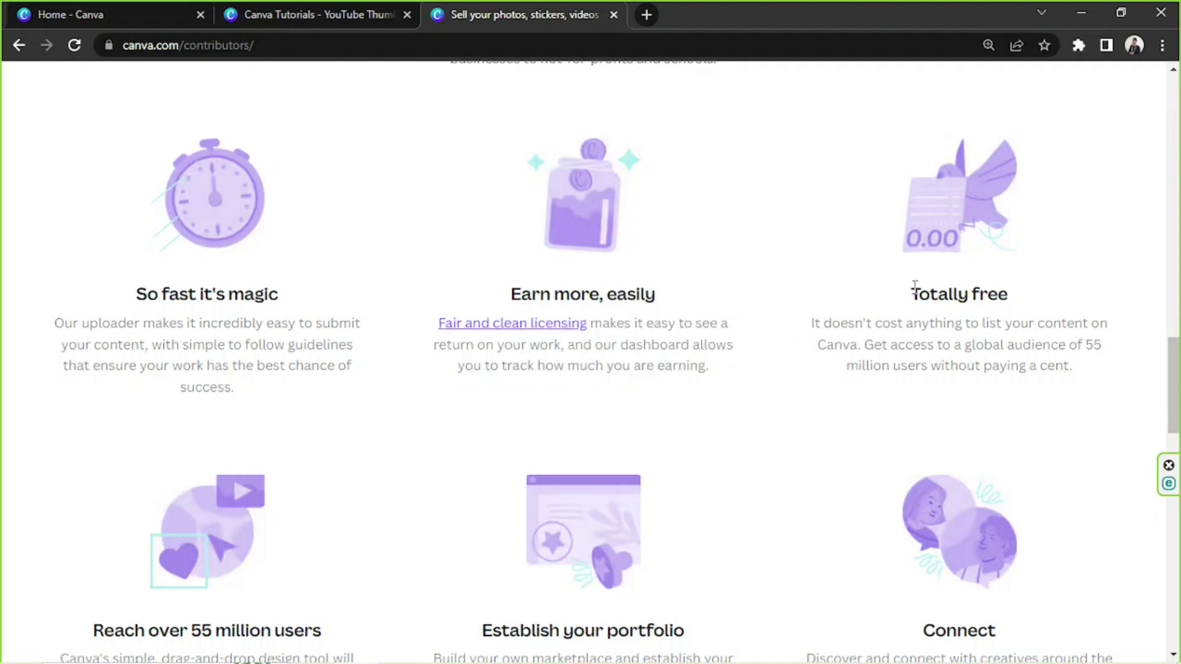
left_click_drag(915, 287, 1077, 369)
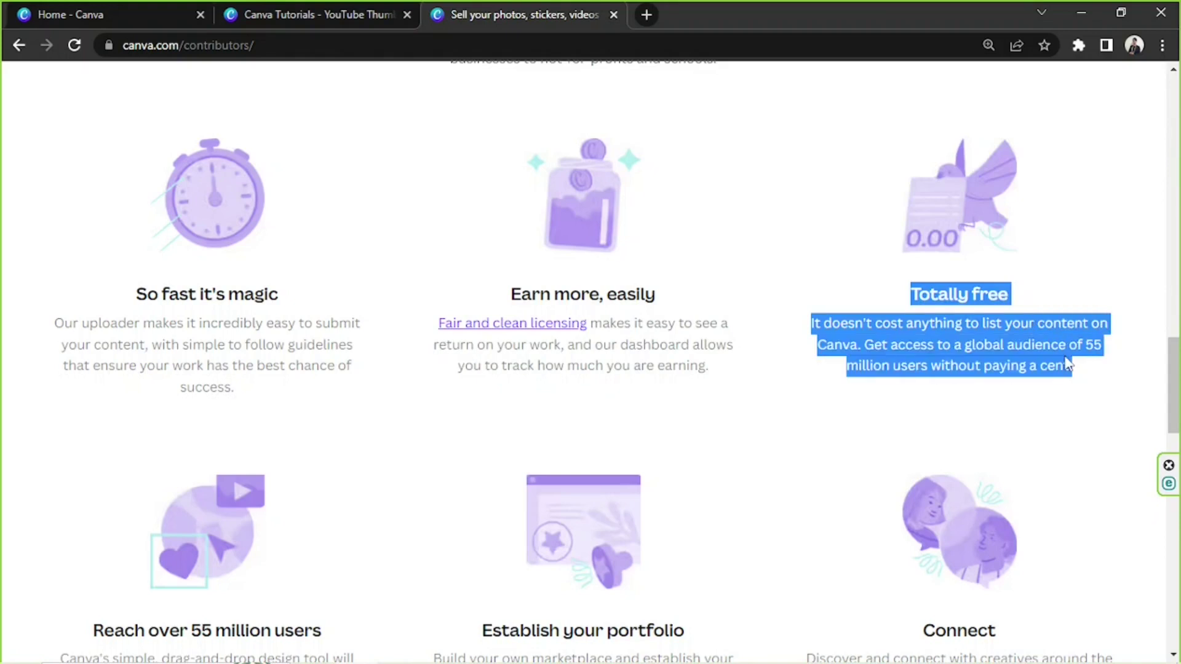
left_click(1064, 360)
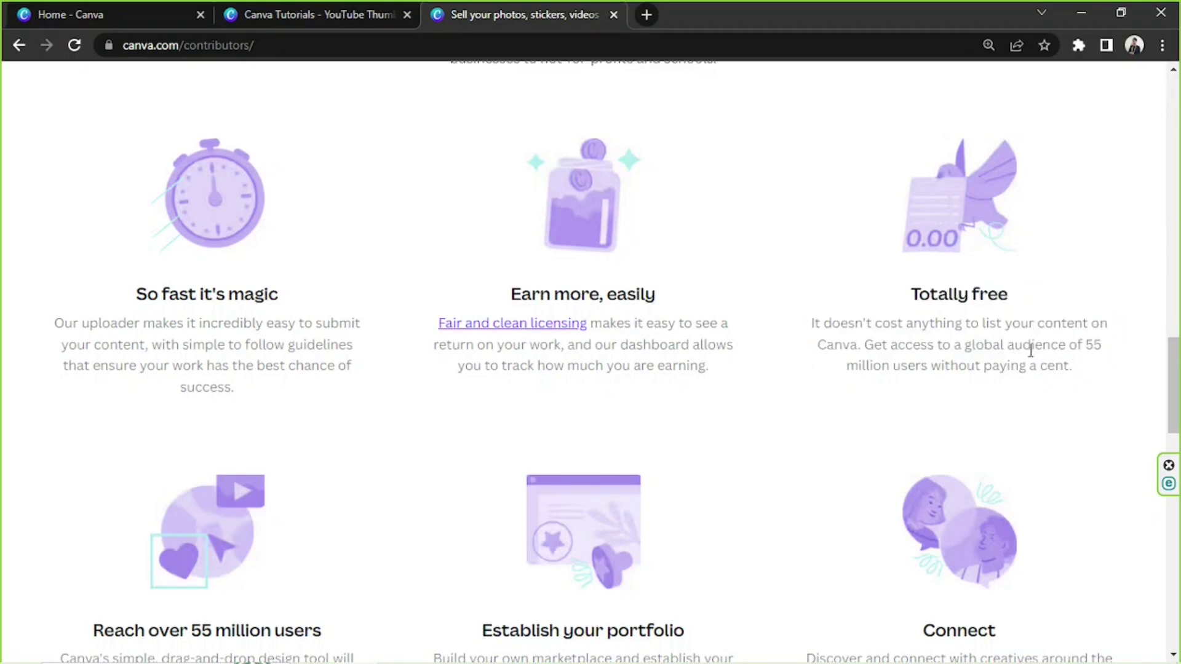
Highlight the 'Reach over 55 million users', 'Establish your portfolio' and 'Connect' texts, then scroll on
scroll(945, 337, "down", 4)
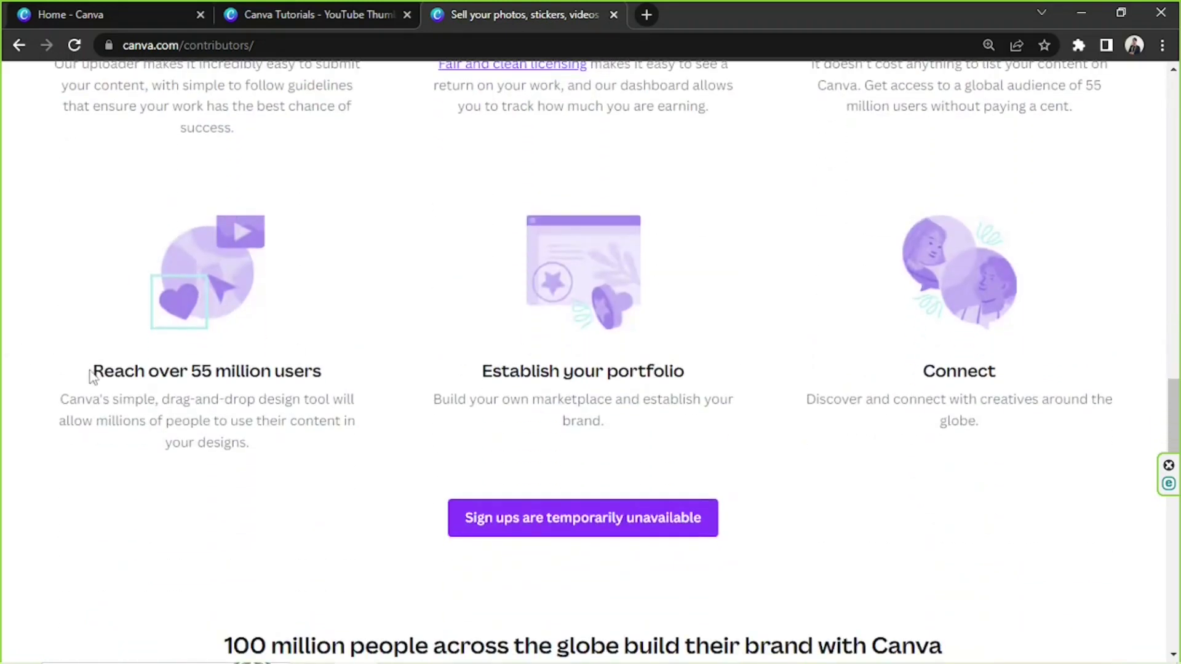
left_click_drag(91, 376, 364, 438)
left_click_drag(521, 397, 721, 421)
left_click_drag(913, 374, 1008, 428)
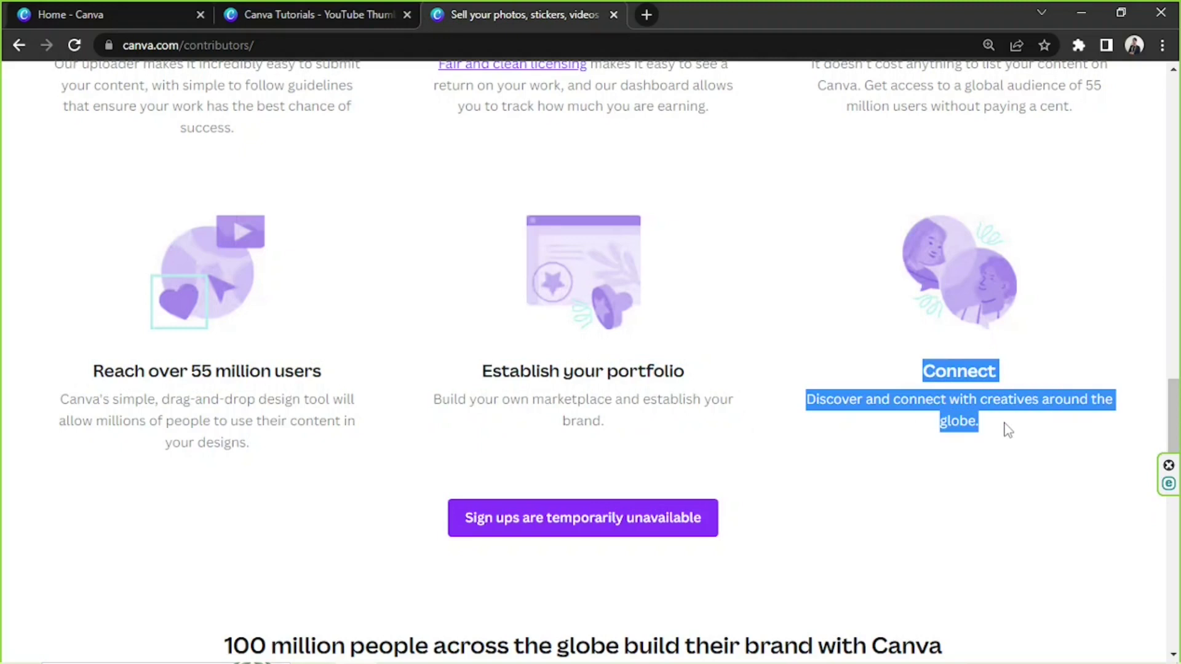
left_click(1159, 415)
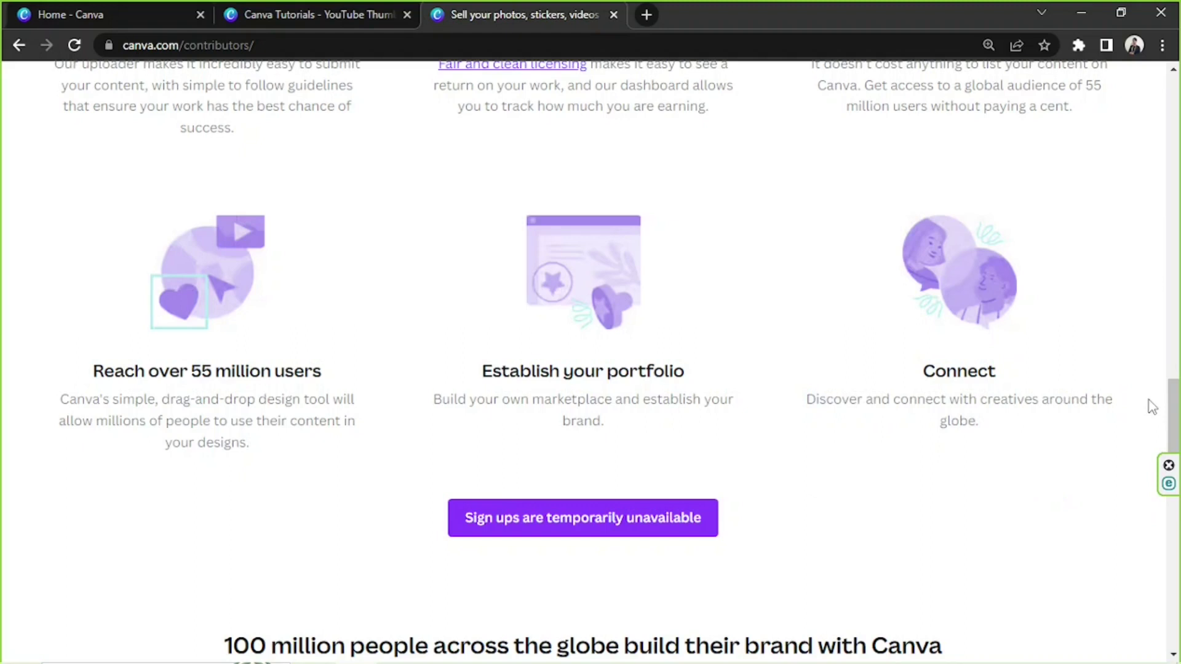
scroll(1176, 387, "down", 9)
scroll(1177, 484, "down", 1)
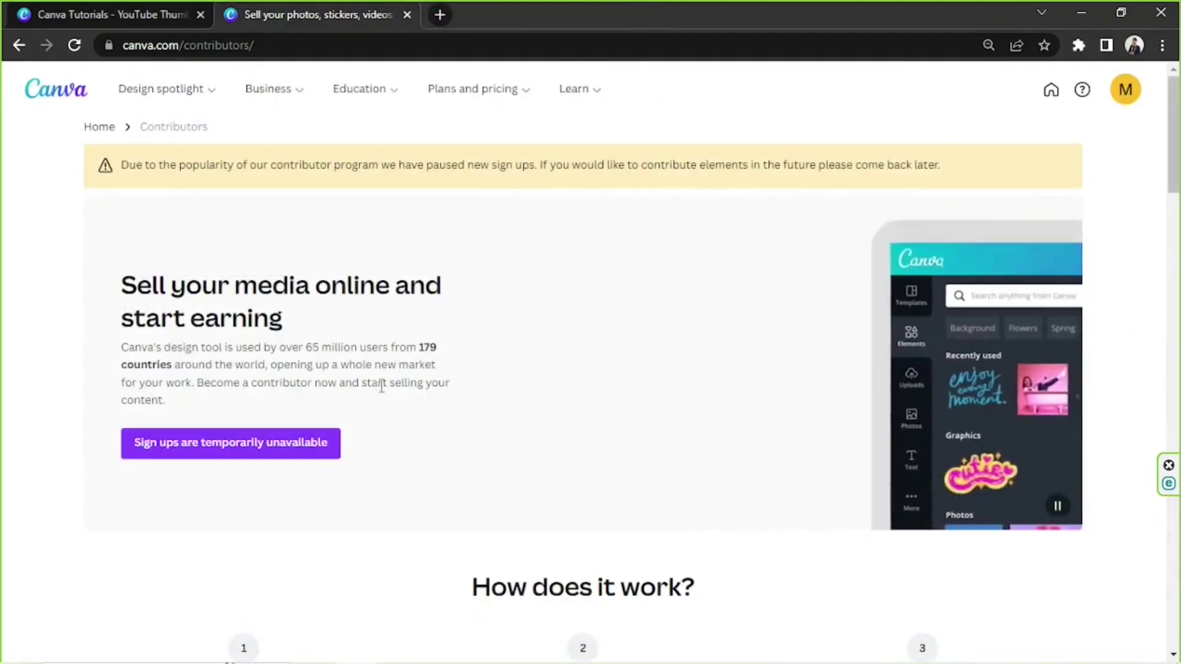
Return to the Canva Tutorials presentation and scroll to page 9
left_click(137, 8)
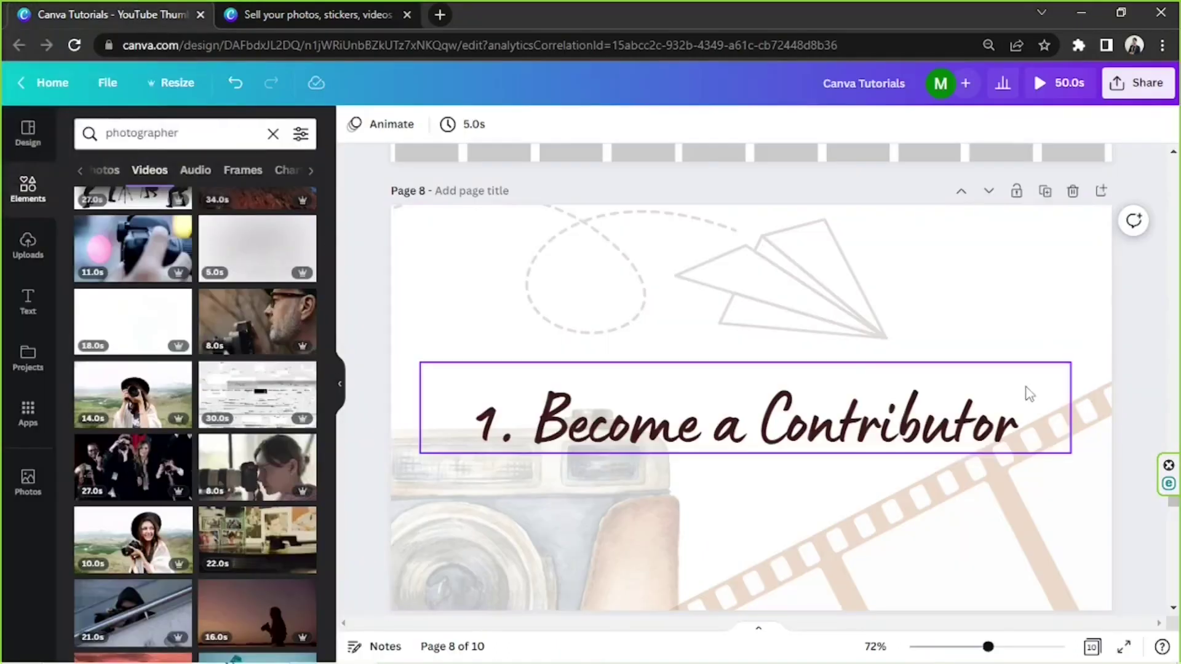
scroll(1027, 392, "down", 8)
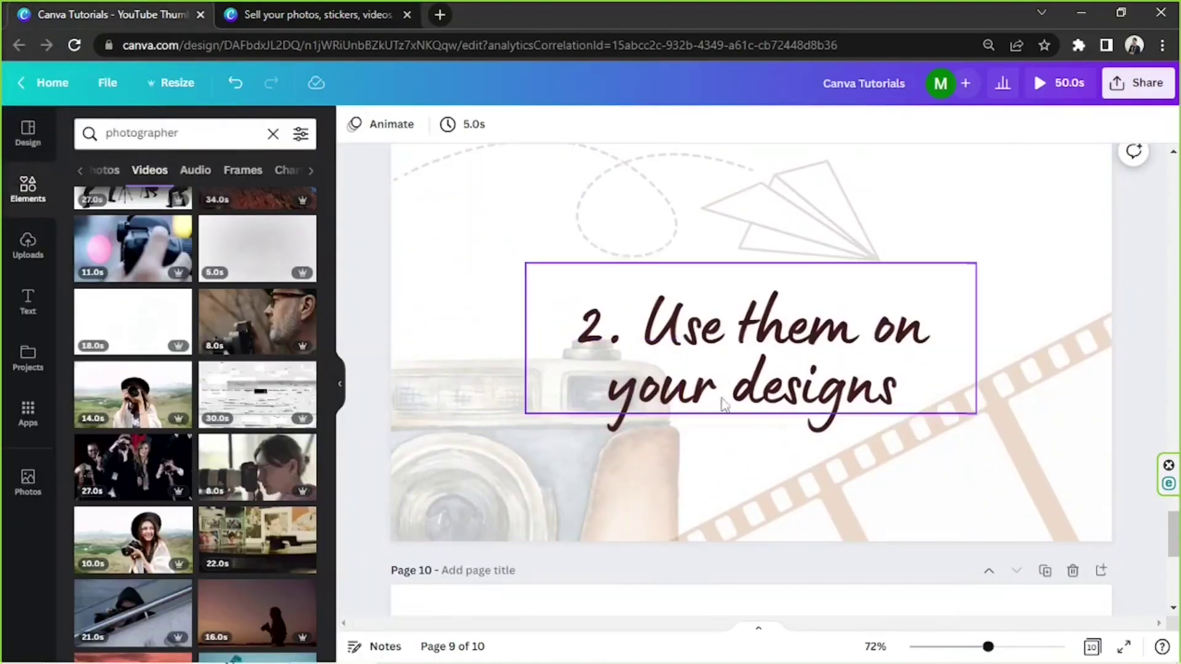
scroll(797, 393, "up", 2)
scroll(796, 387, "down", 2)
scroll(797, 387, "up", 2)
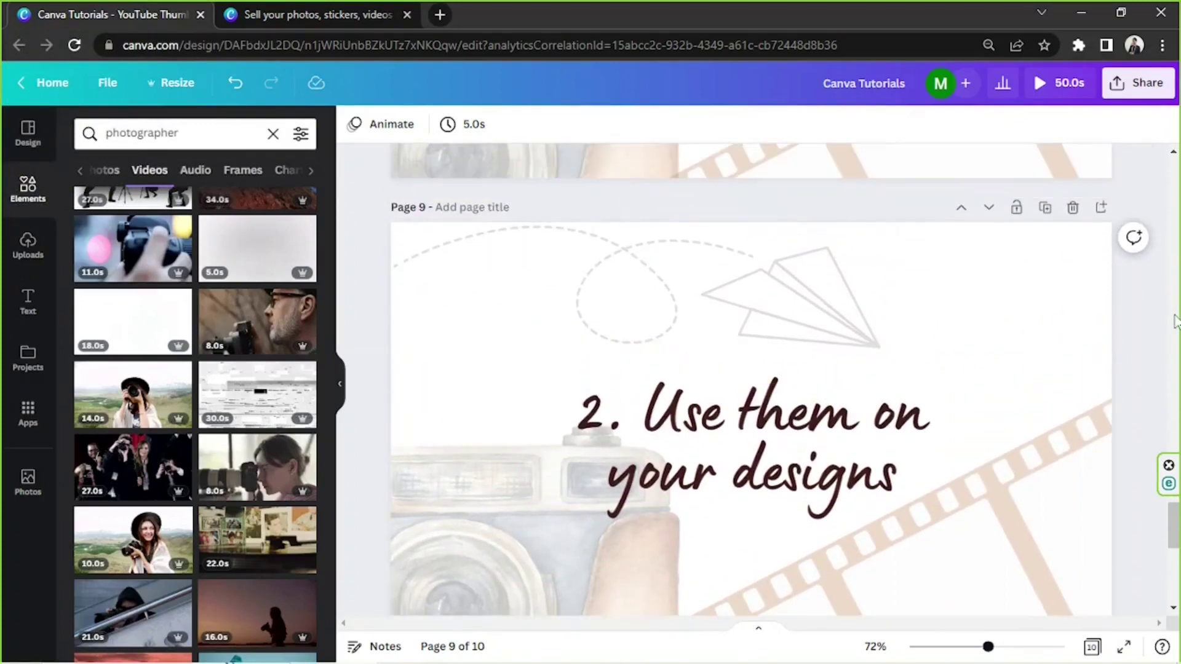
scroll(1175, 321, "down", 2)
scroll(1175, 530, "up", 3)
scroll(1176, 535, "down", 1)
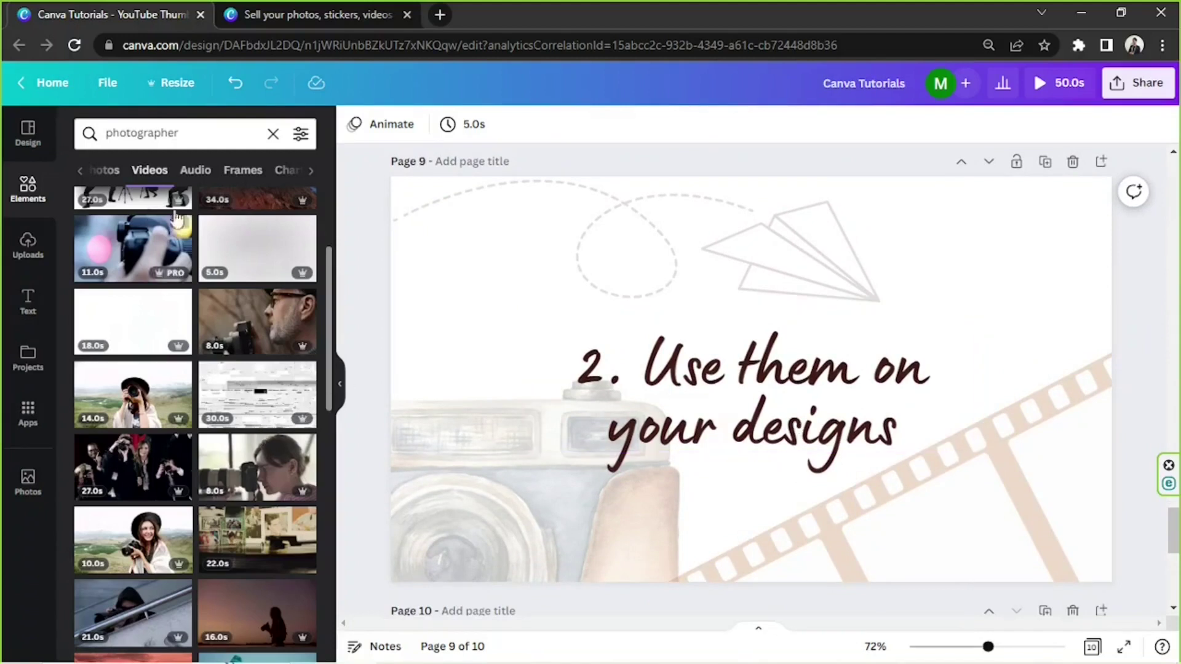
Filter the photographer results to photos, then show the earlier uploads
left_click(80, 171)
left_click(186, 170)
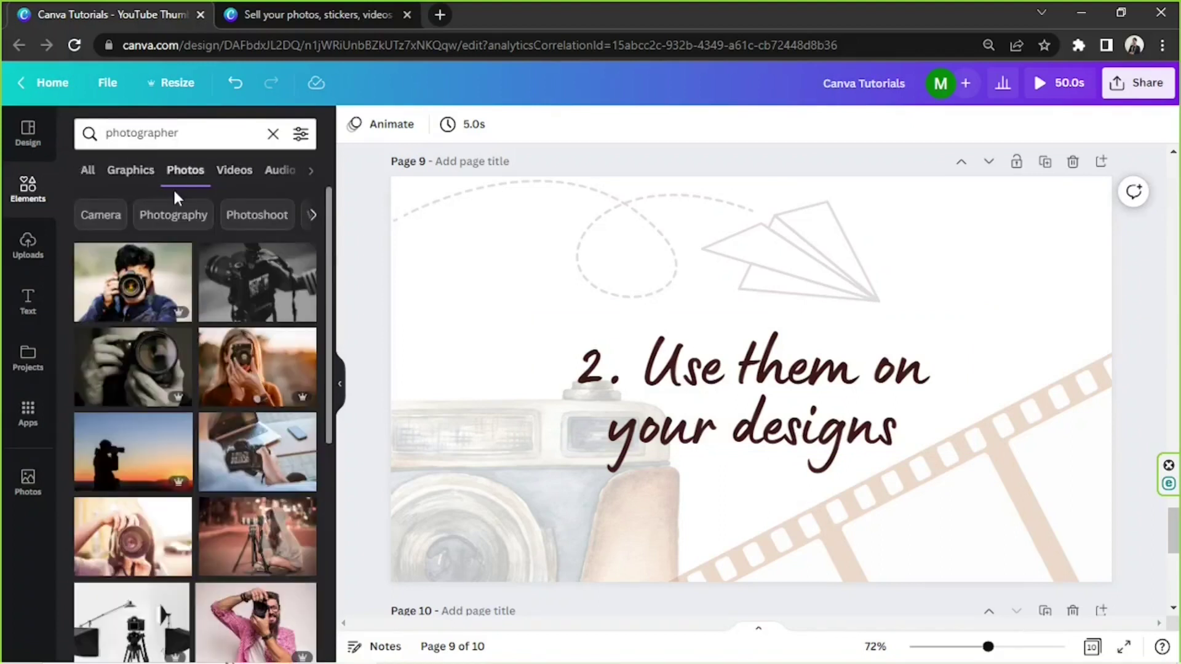
left_click(28, 246)
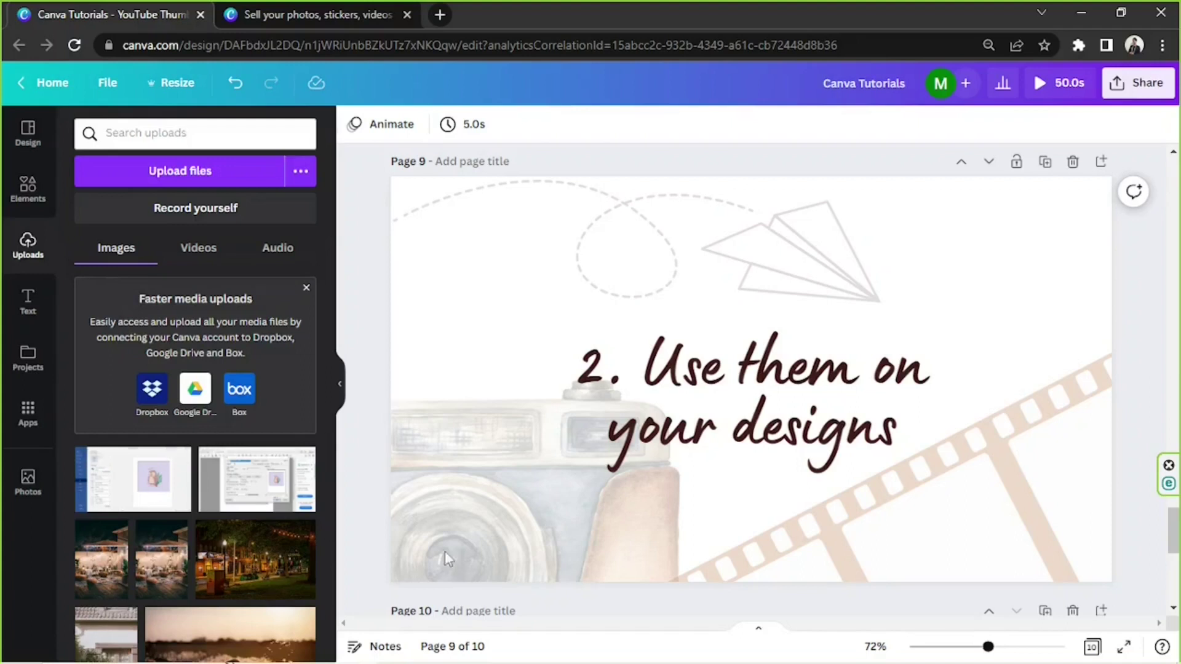
Add the uploaded night-street photo to page 10
scroll(632, 455, "down", 5)
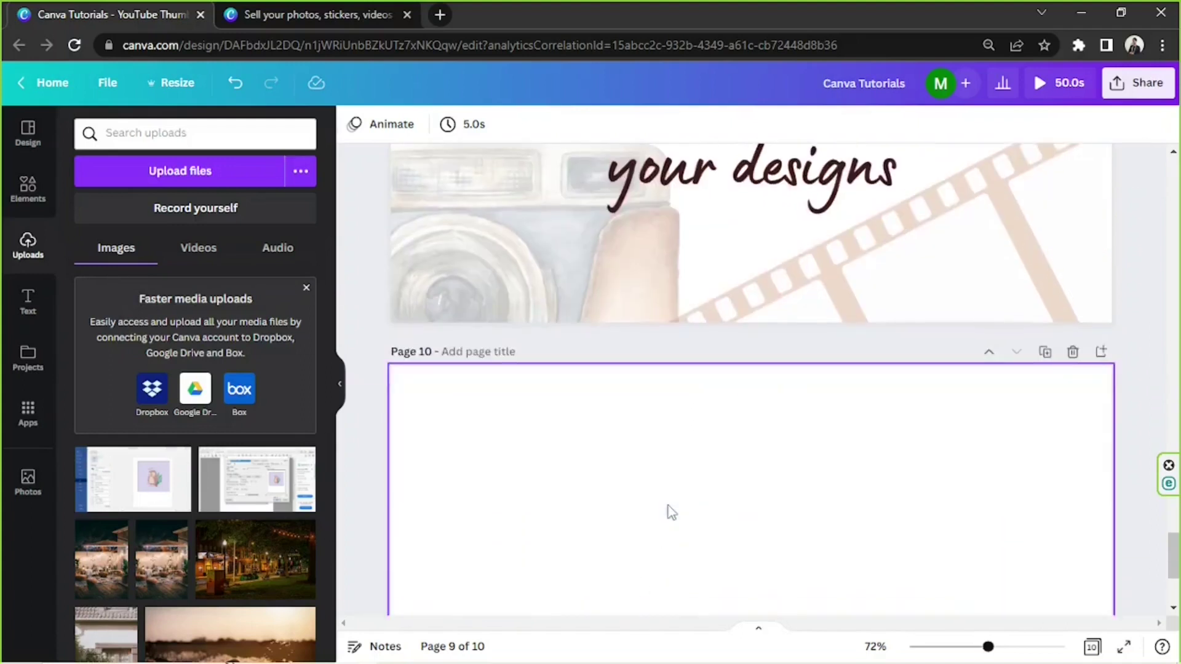
scroll(670, 511, "down", 2)
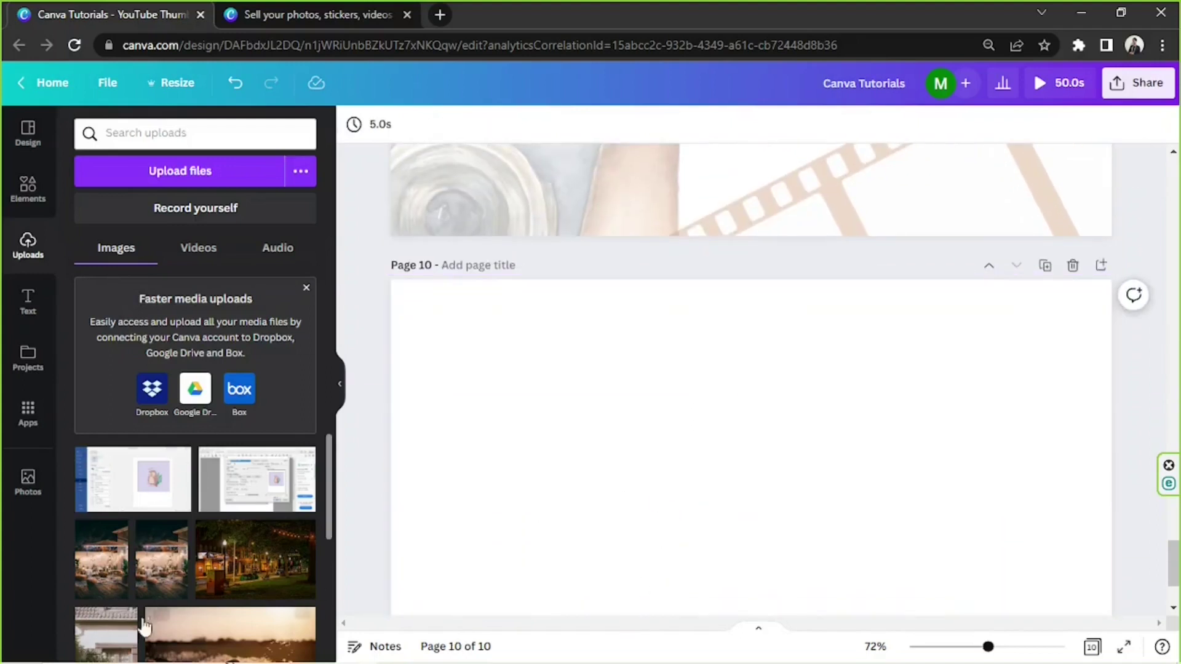
left_click(249, 566)
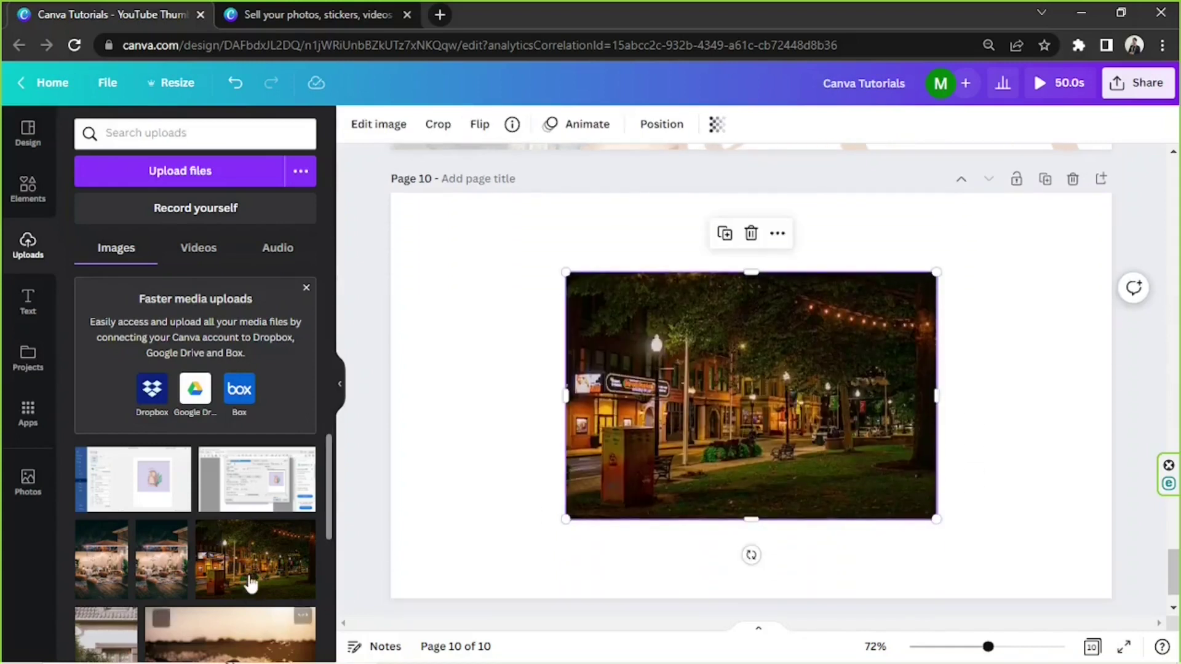
left_click_drag(258, 566, 469, 404)
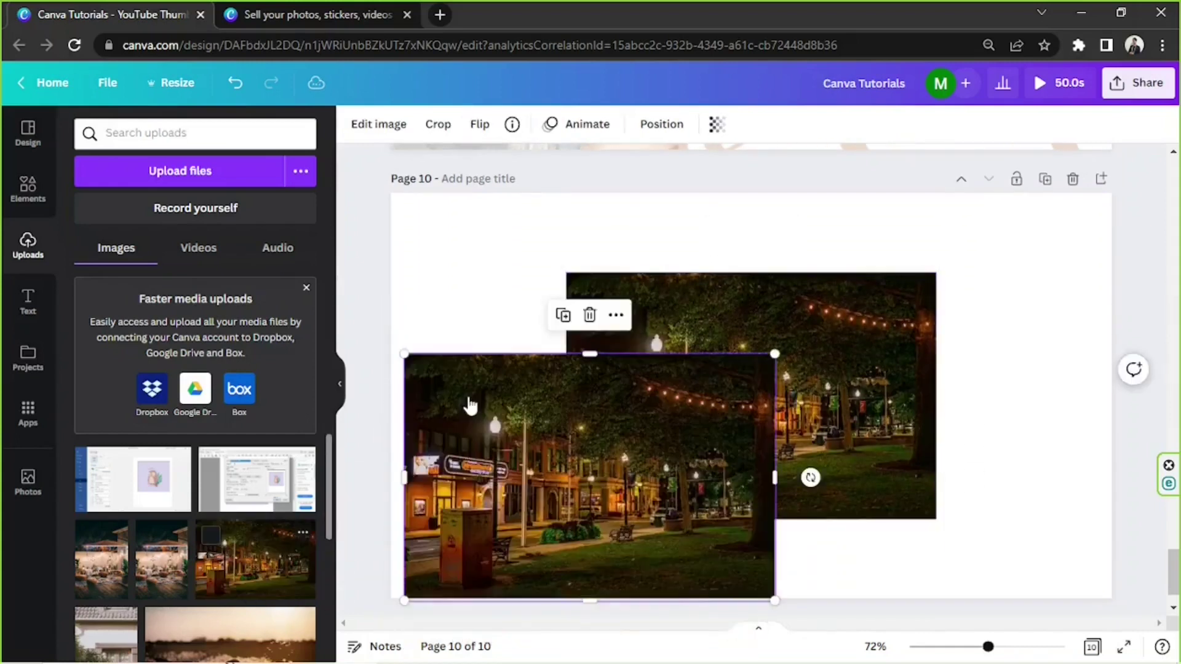
Delete the duplicate photo, set the other as background, then delete that background
left_click(589, 315)
left_click(624, 386)
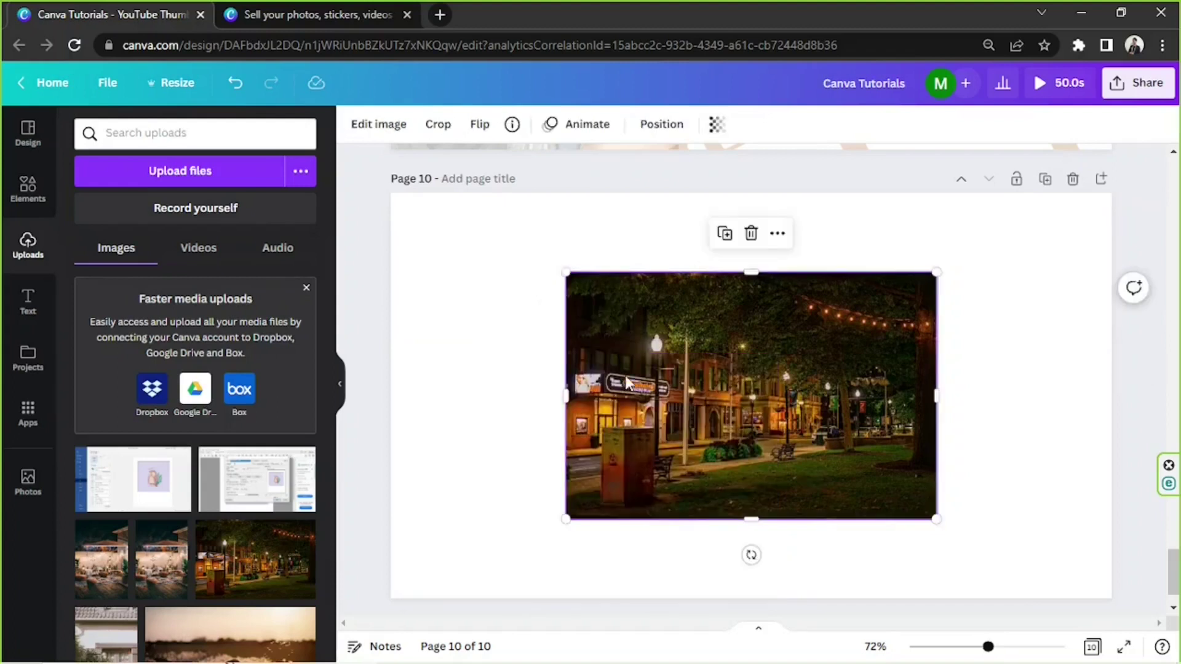
right_click(656, 313)
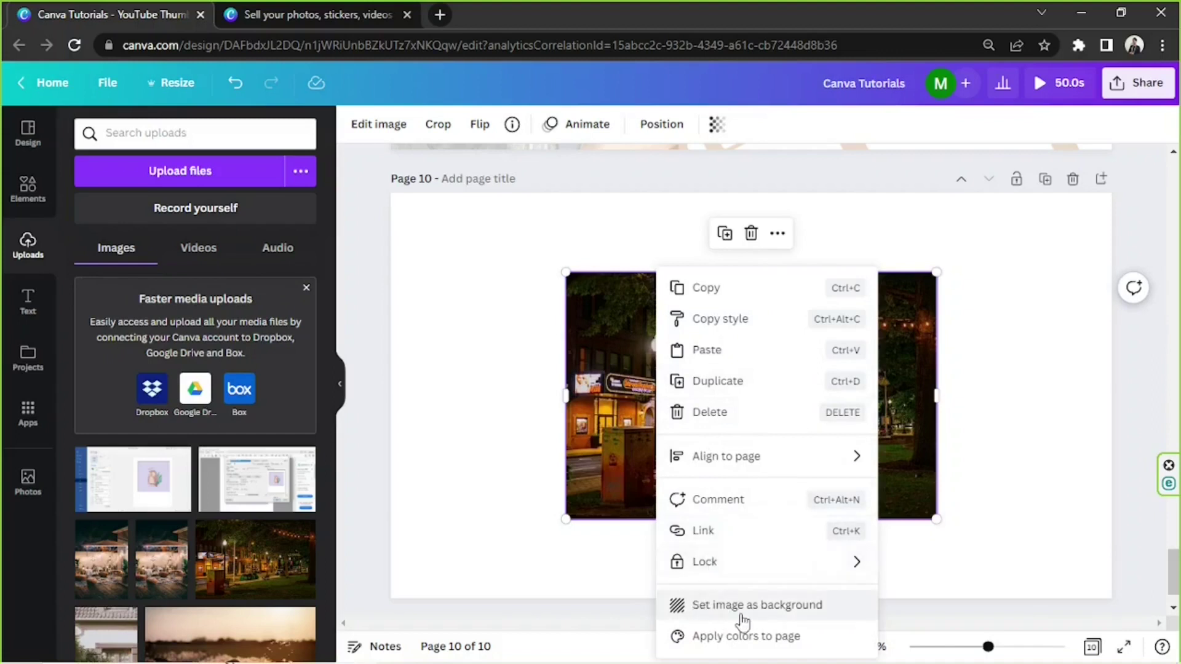
left_click(743, 618)
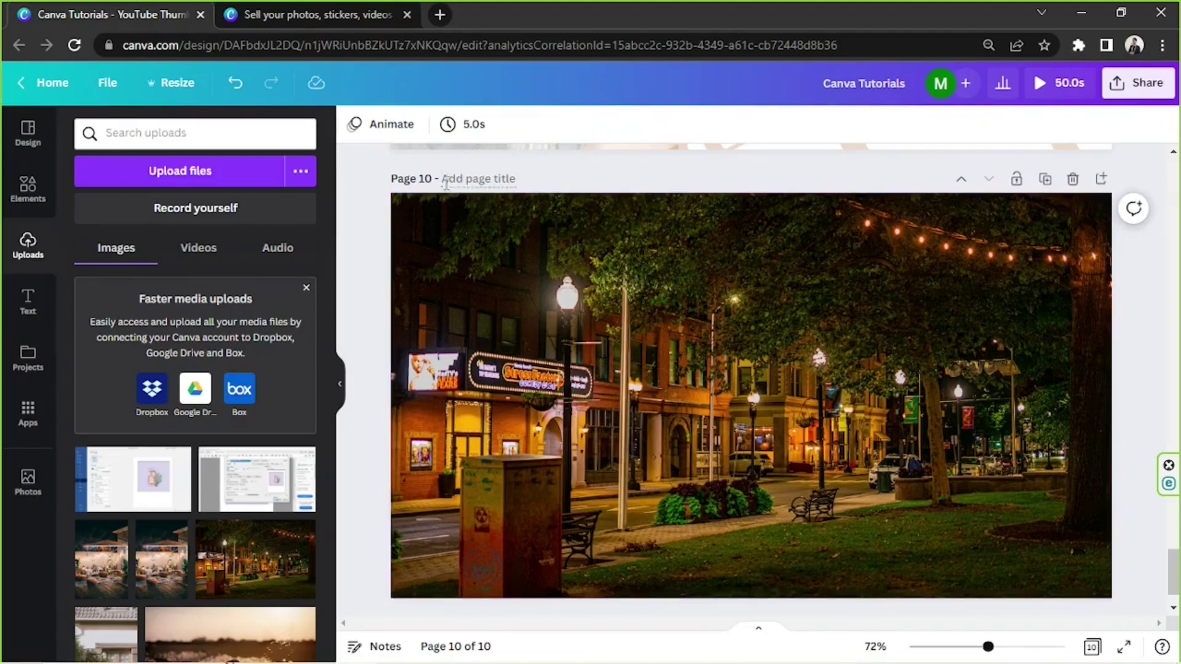
left_click(536, 345)
key("Delete")
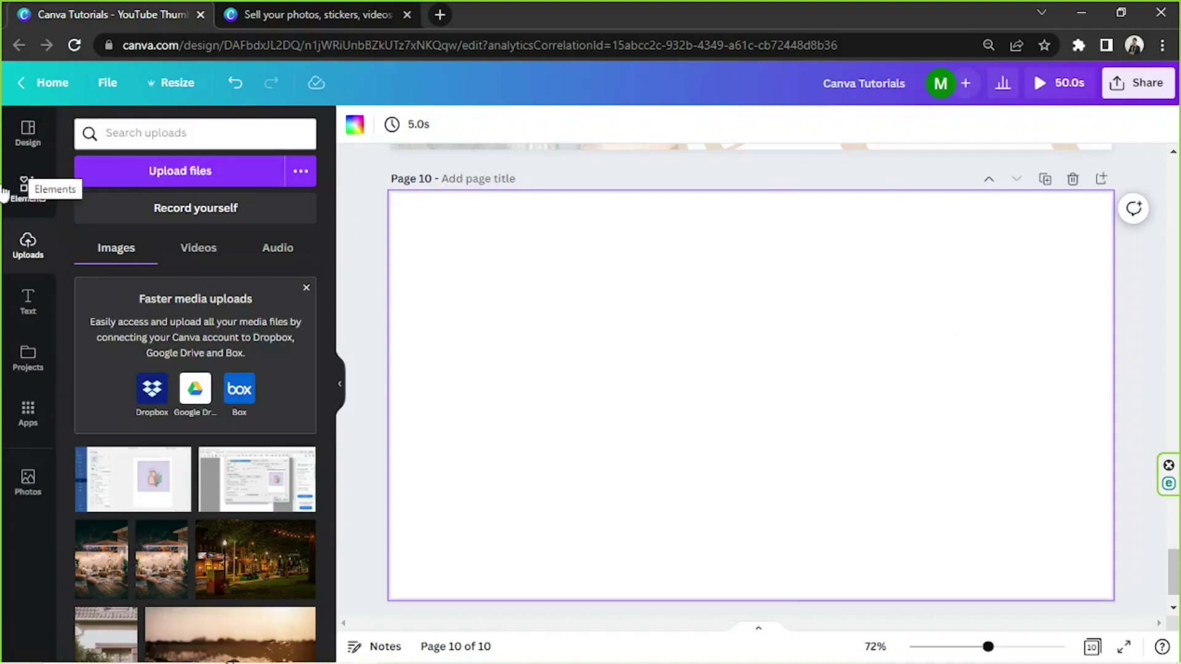
Replace the photographer search with 'frames' and show the Graphics results
left_click(26, 188)
left_click(171, 130)
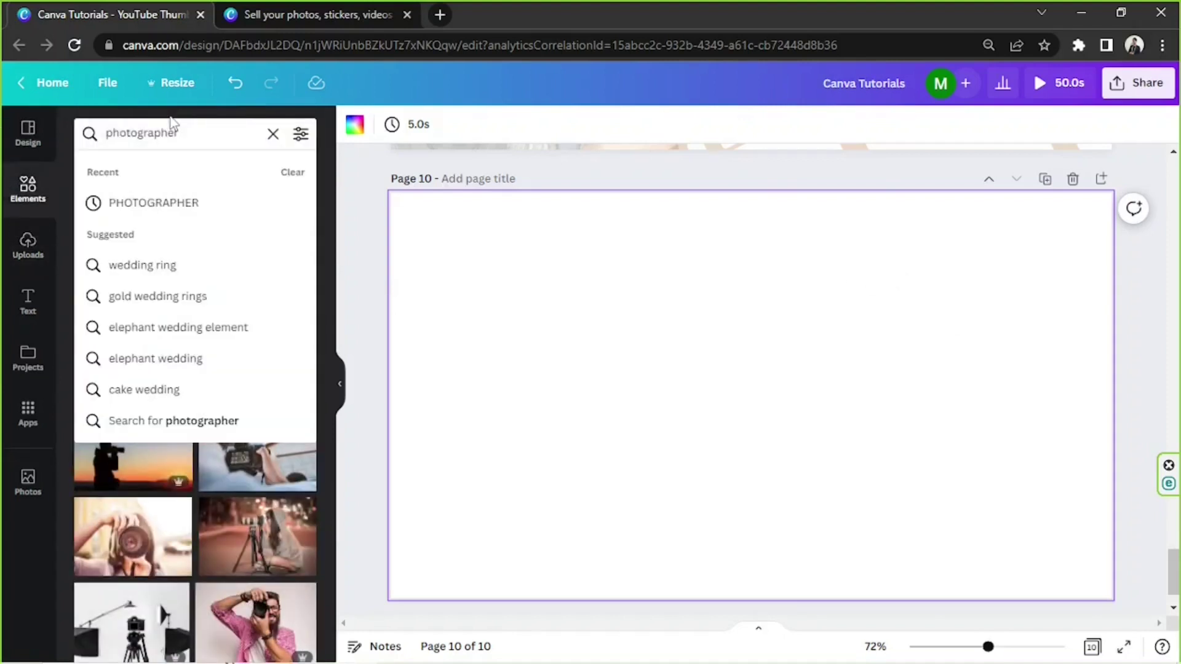
key("ctrl+a")
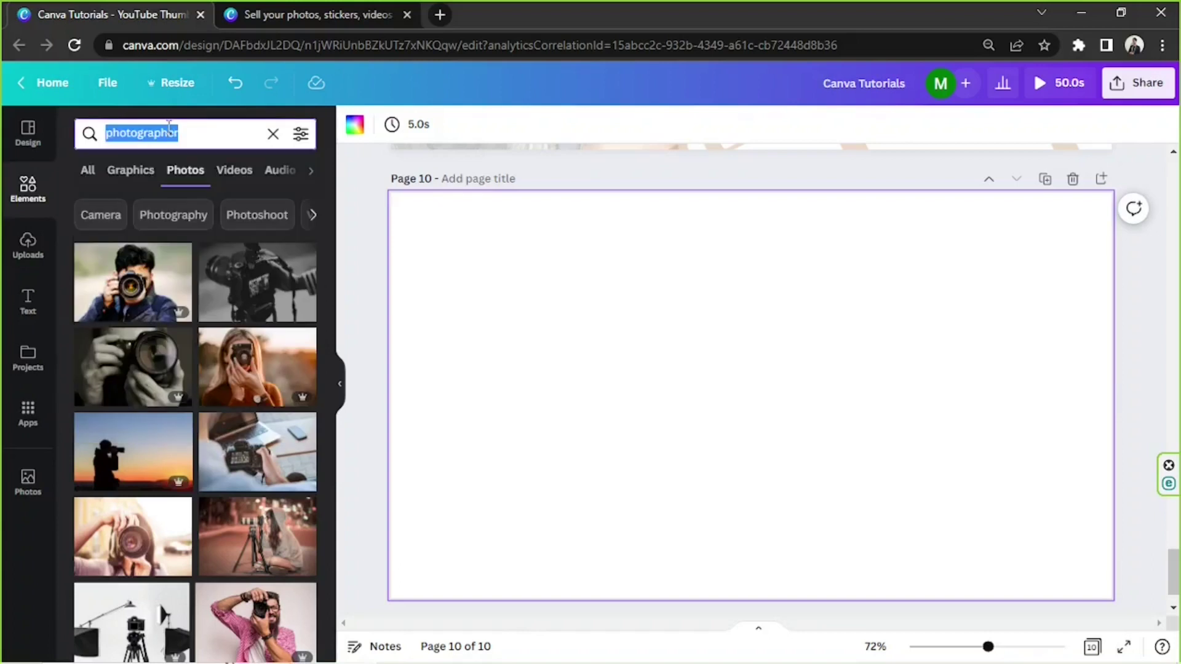
type("frames")
key("Return")
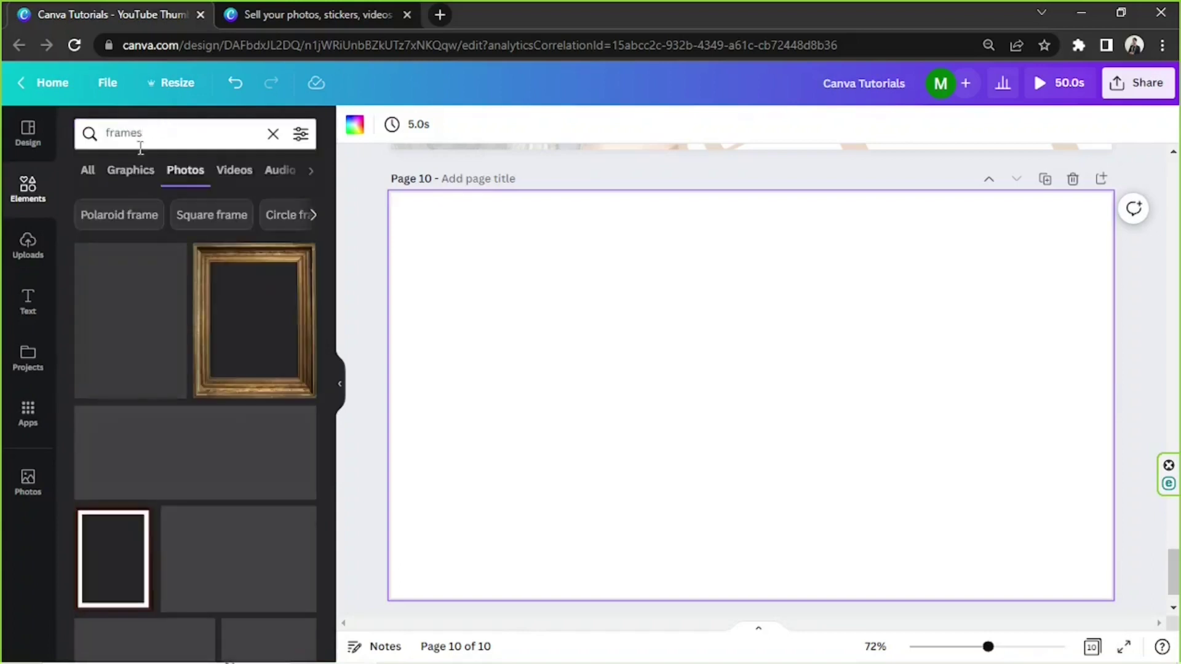
left_click(141, 183)
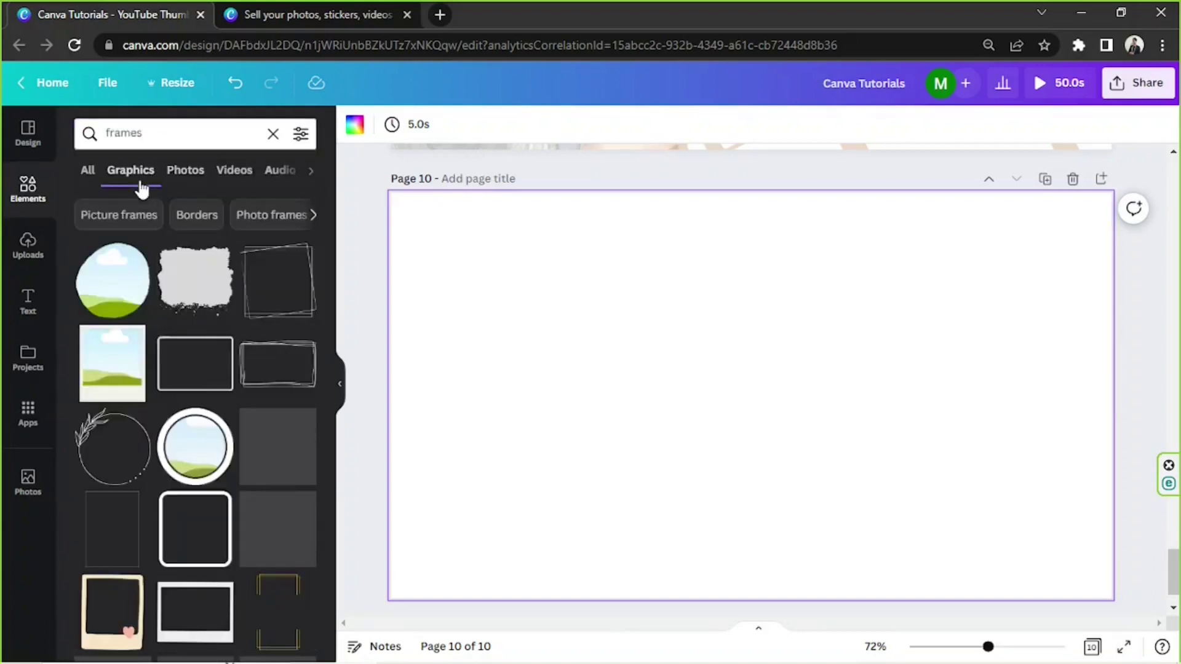
scroll(102, 387, "down", 10)
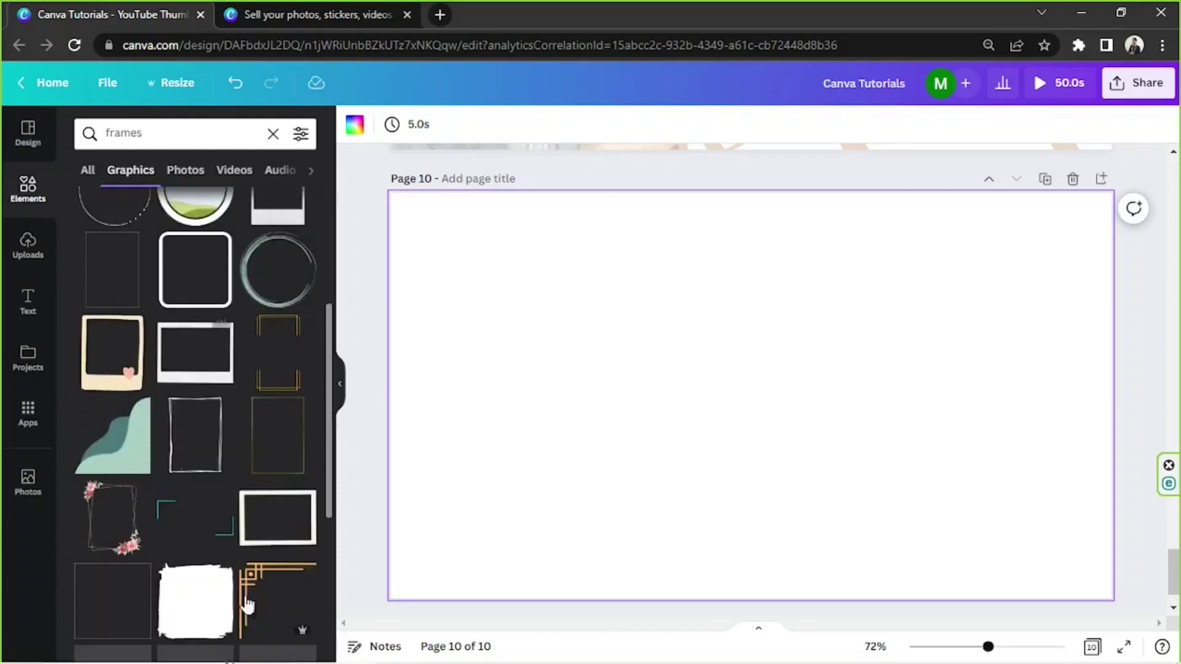
scroll(212, 459, "down", 5)
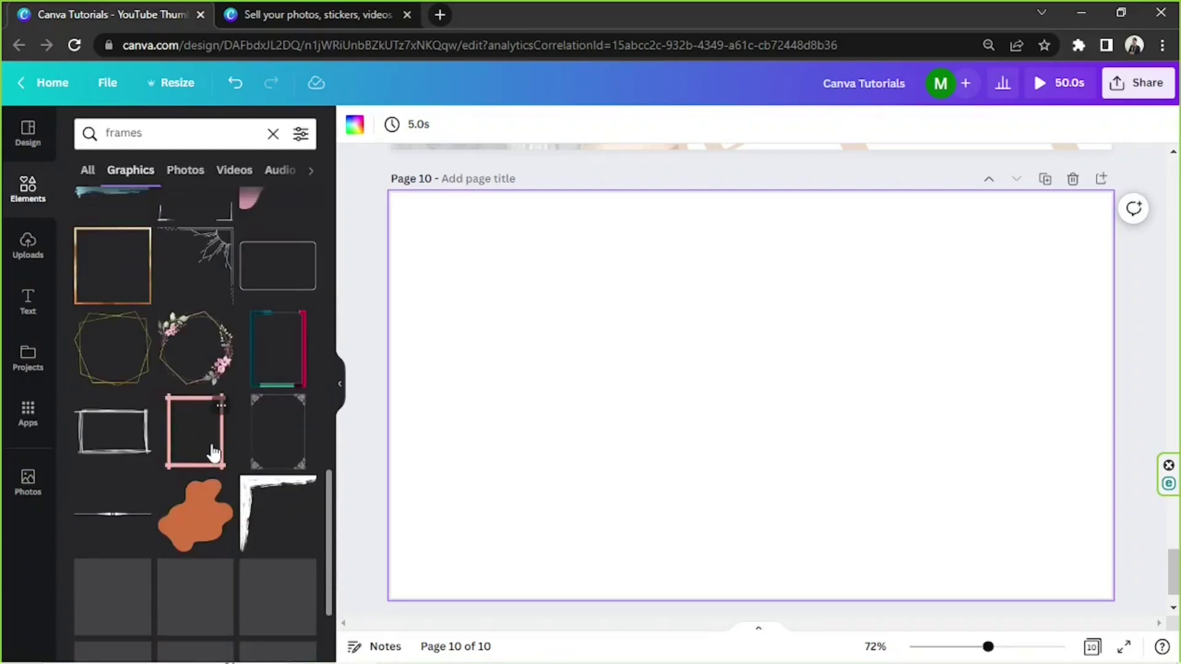
scroll(213, 443, "up", 15)
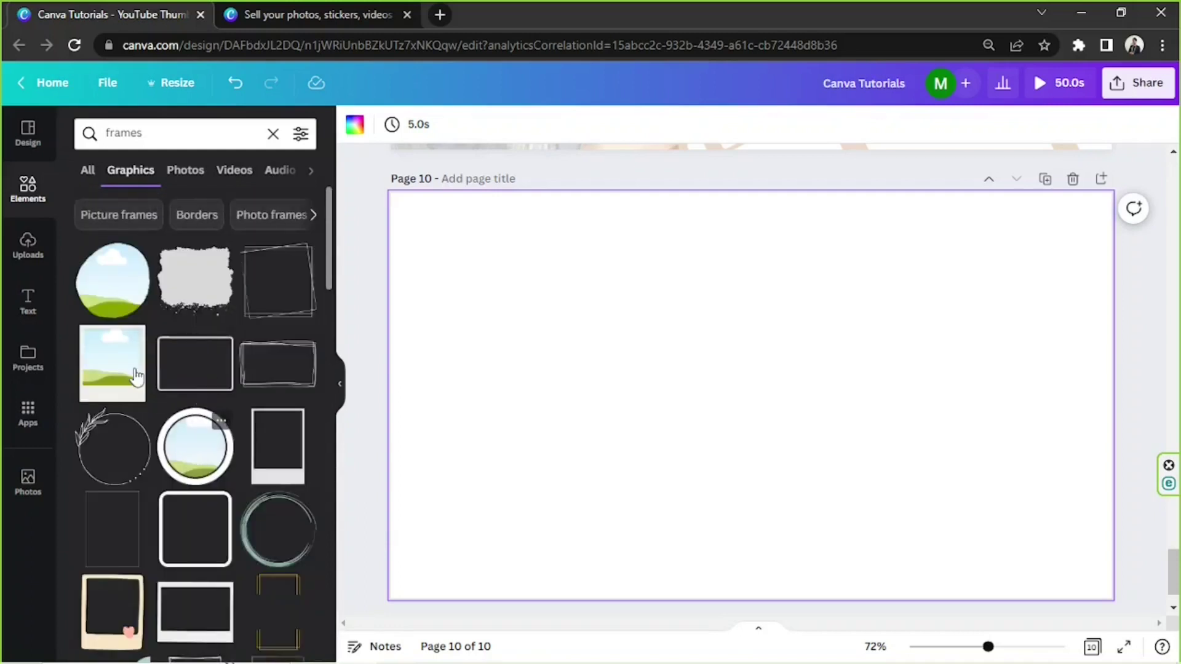
Try a square photo frame with the night-street photo on page 10, then delete it
left_click(132, 332)
left_click_drag(823, 479, 944, 567)
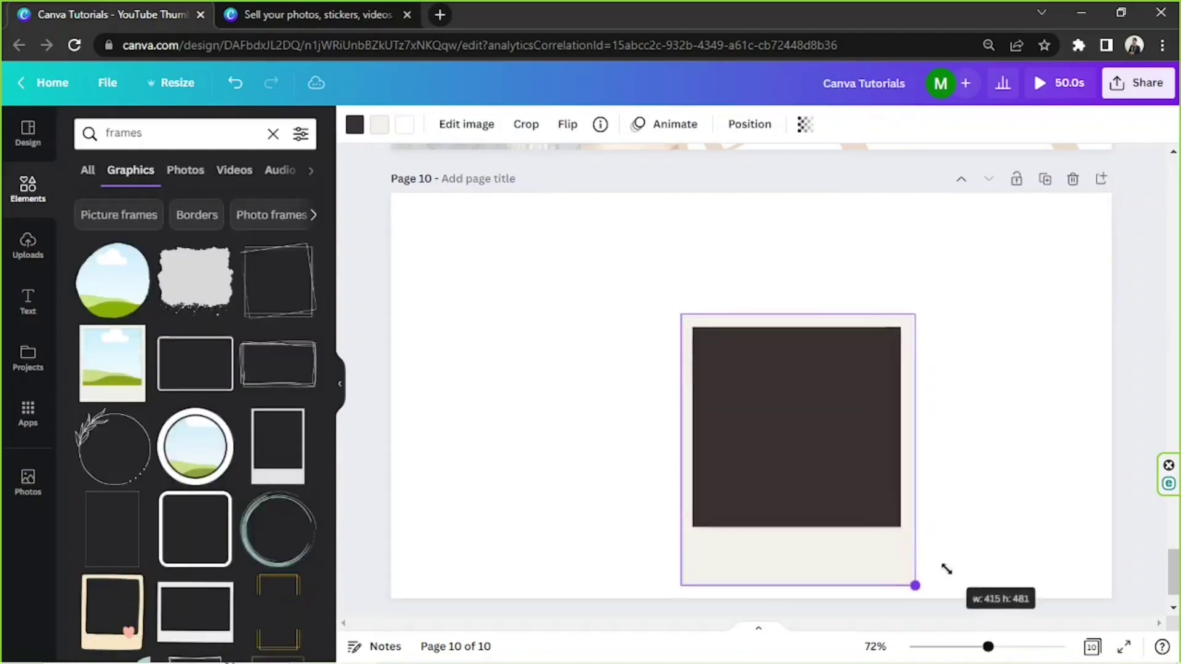
left_click_drag(841, 488, 809, 431)
left_click(32, 249)
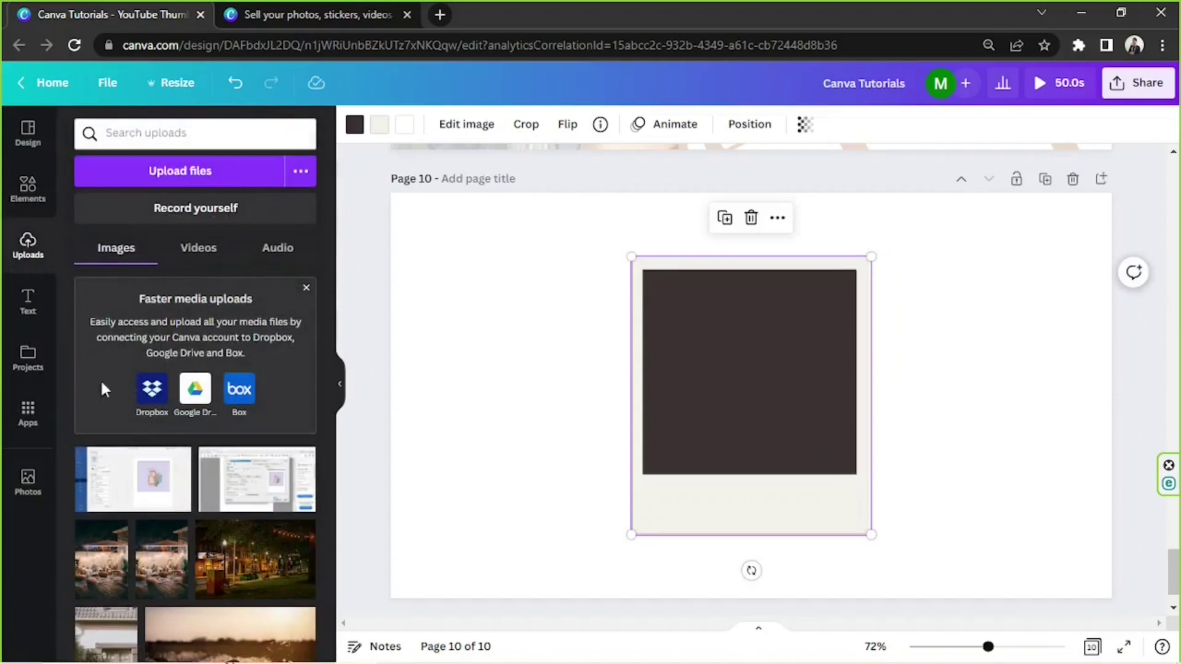
left_click_drag(285, 562, 663, 341)
key("Delete")
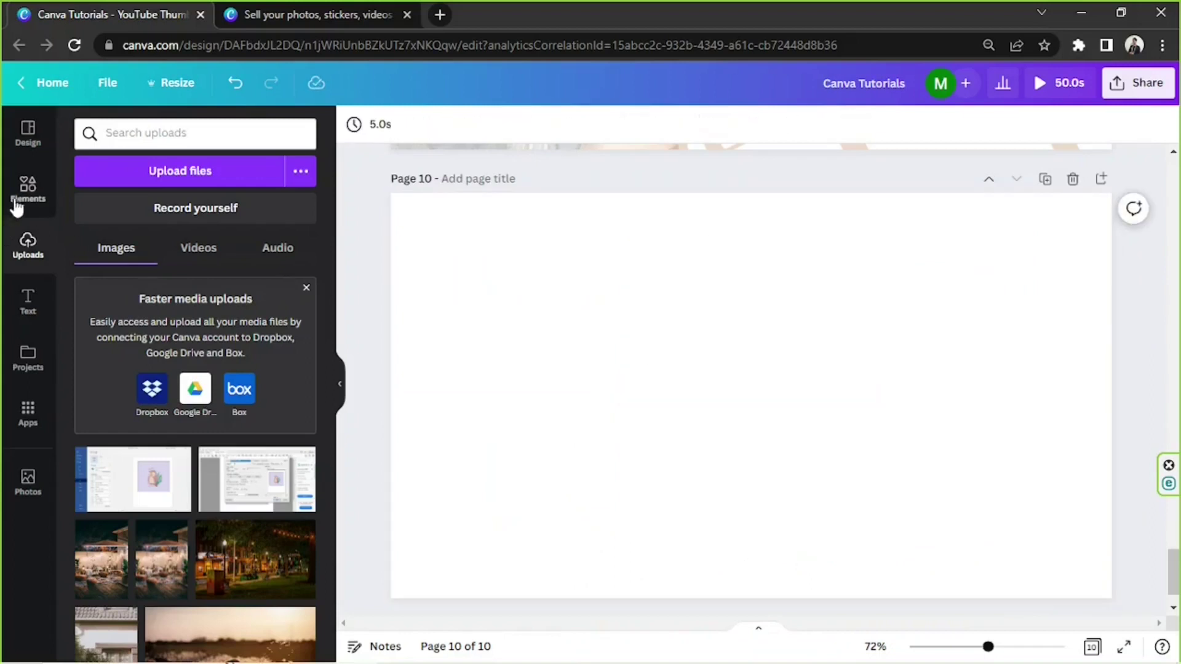
Add a large circle frame centred on page 10, drop the night-street photo in, and reload
left_click(25, 192)
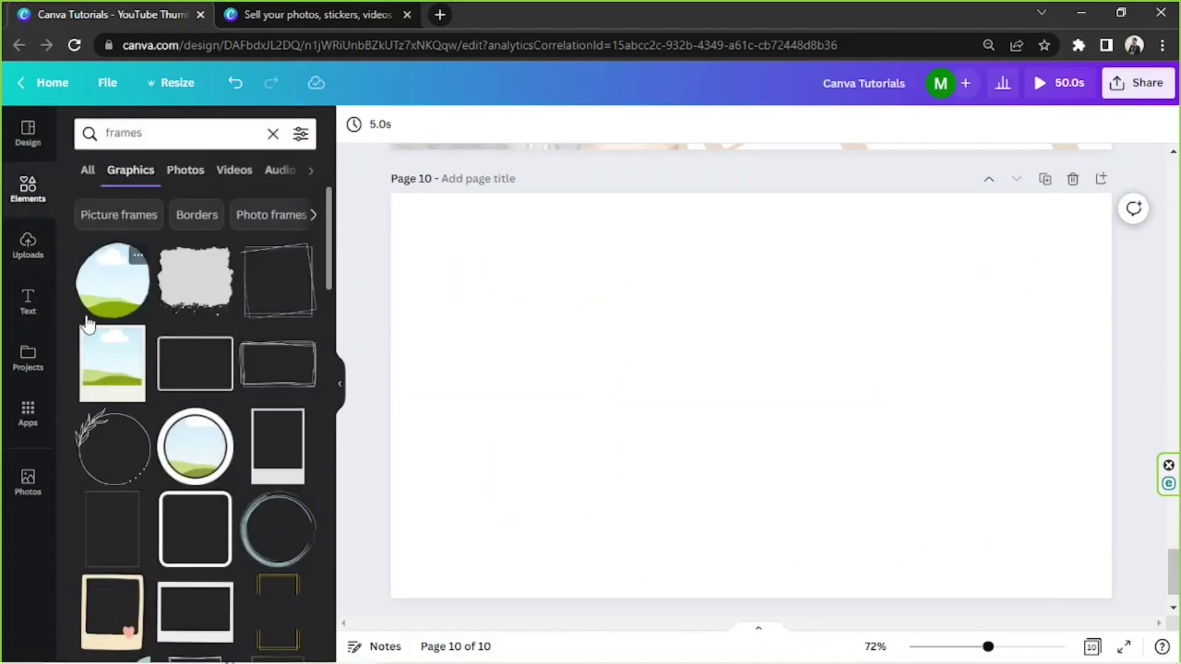
left_click(113, 281)
left_click_drag(669, 312, 481, 201)
left_click_drag(760, 365, 800, 419)
left_click(27, 245)
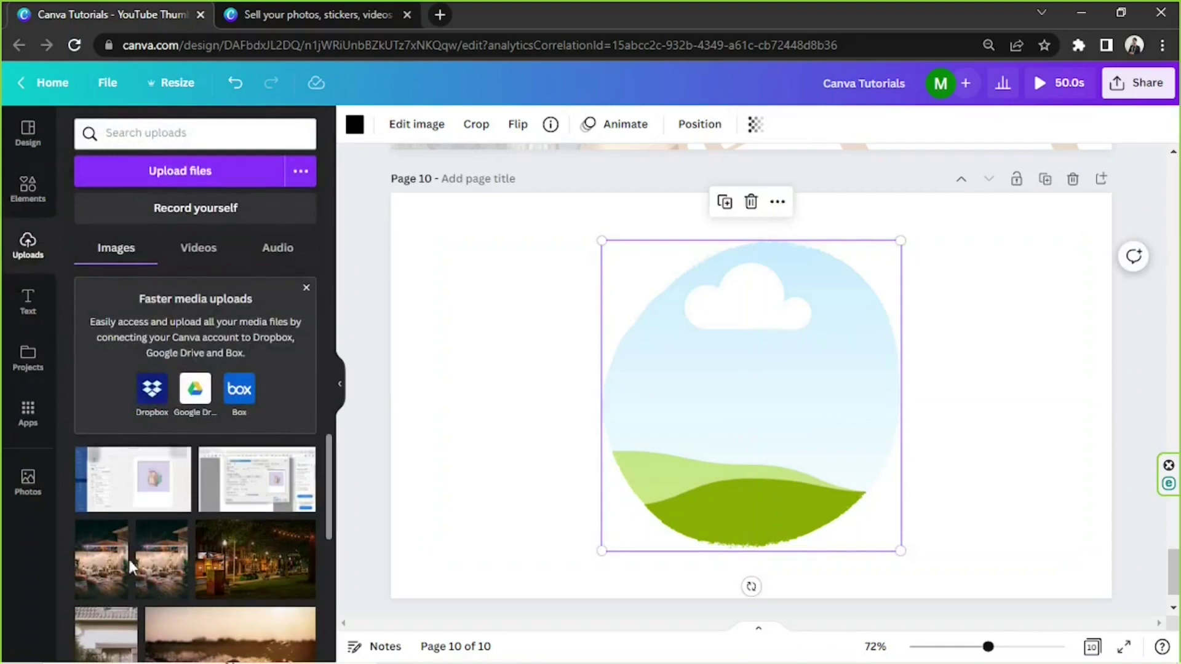
left_click_drag(227, 567, 622, 386)
left_click(74, 45)
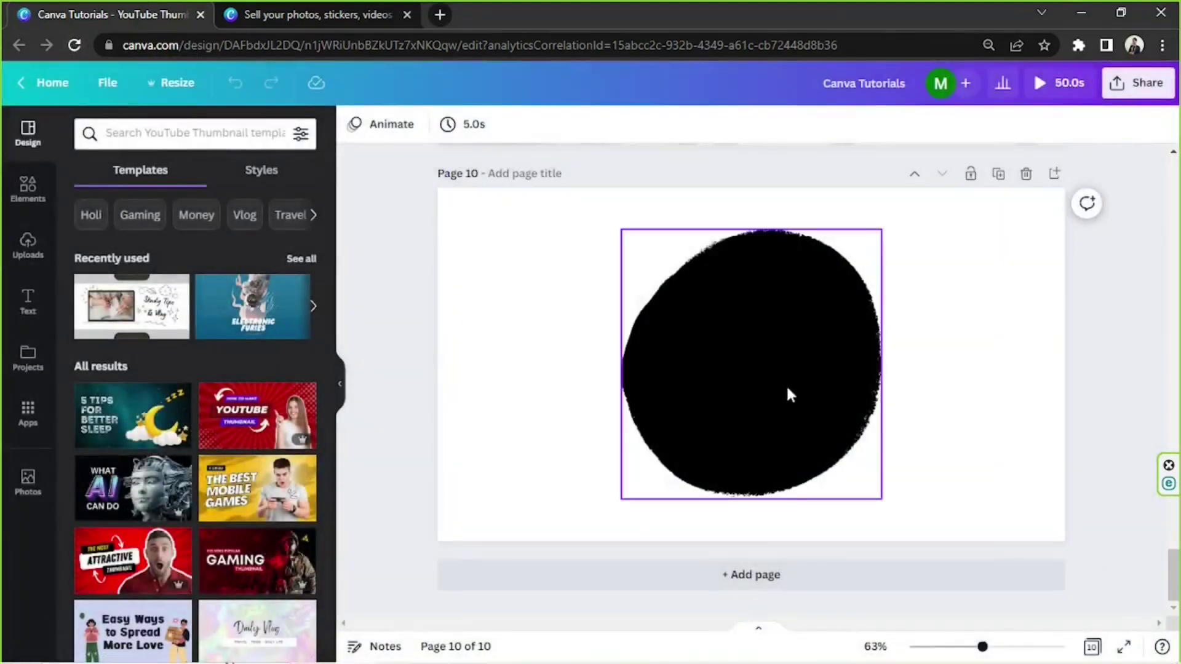
Select the black blob and search the elements library for 'frames'
left_click(784, 379)
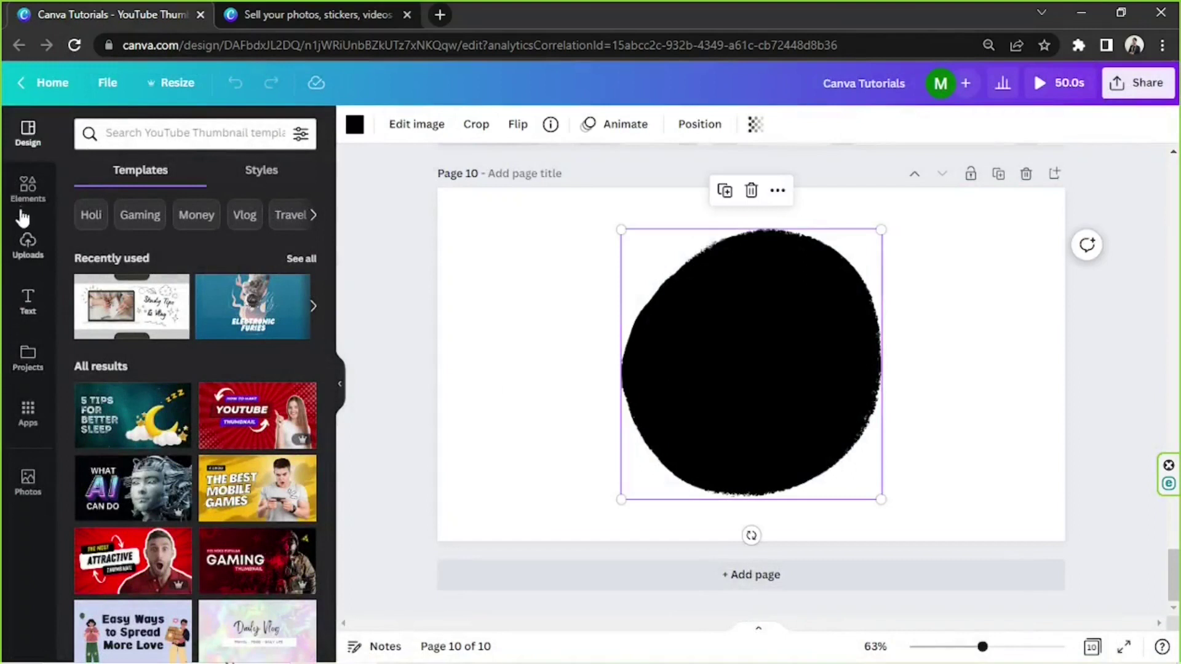
left_click(27, 192)
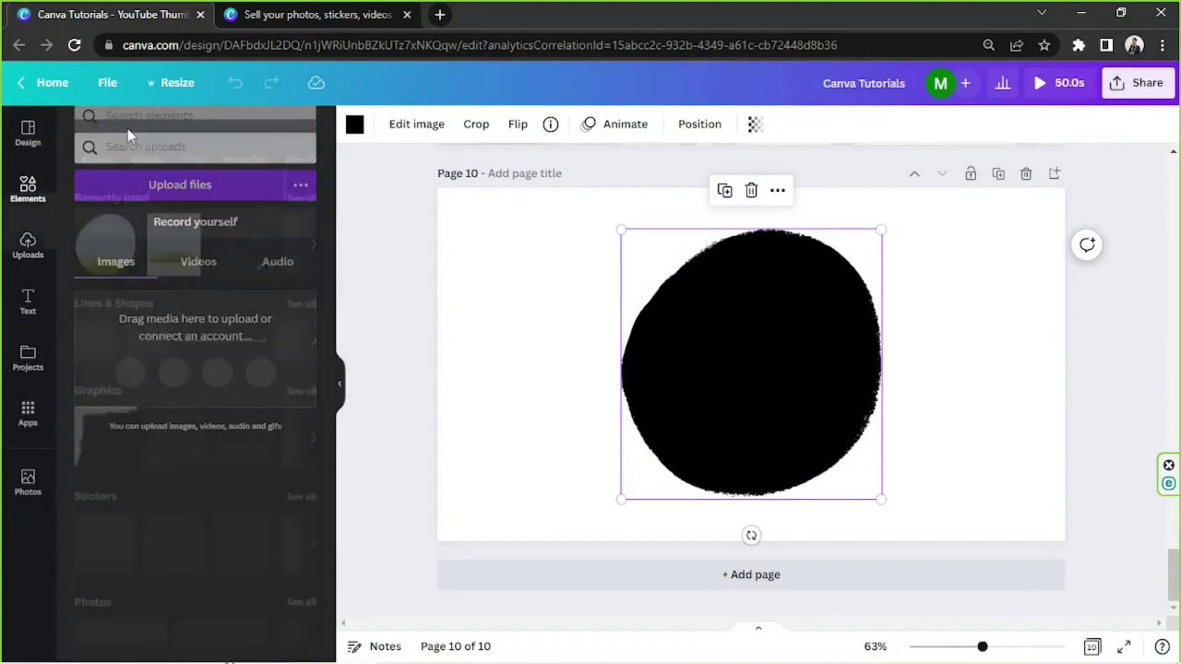
left_click(136, 134)
type("frames")
key("Return")
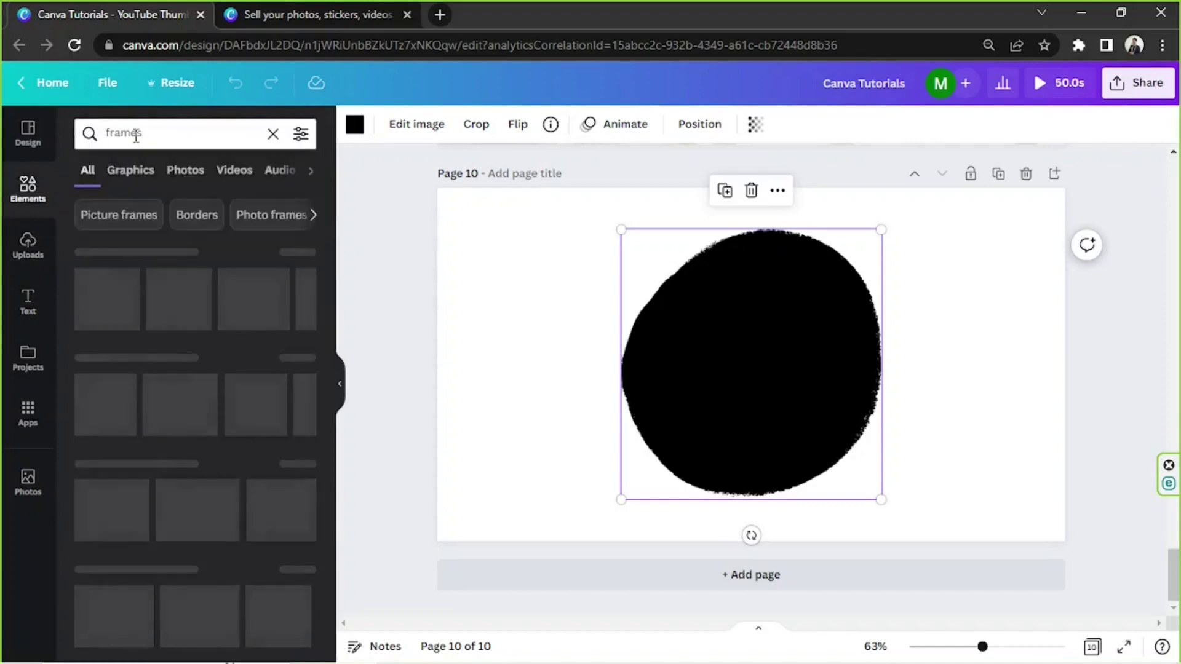
Add the wavy frame, delete the black blob, and enlarge the frame to 565 by 565, centred
left_click(174, 300)
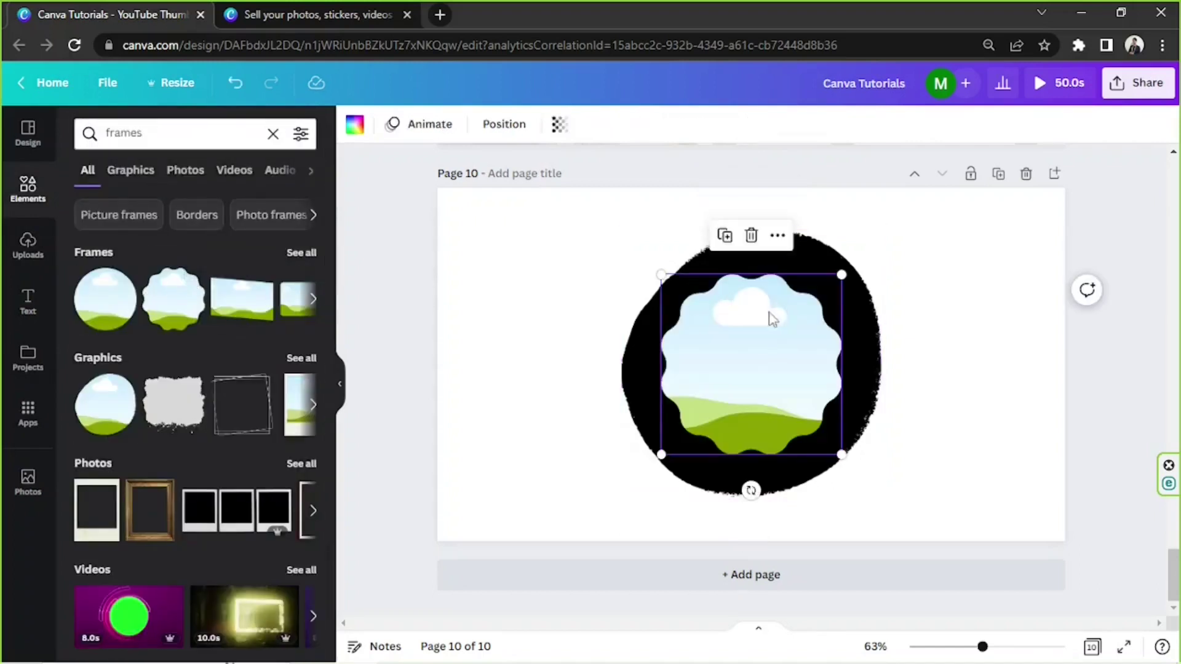
left_click_drag(695, 301, 553, 301)
left_click(821, 337)
key("Delete")
left_click_drag(615, 332, 702, 301)
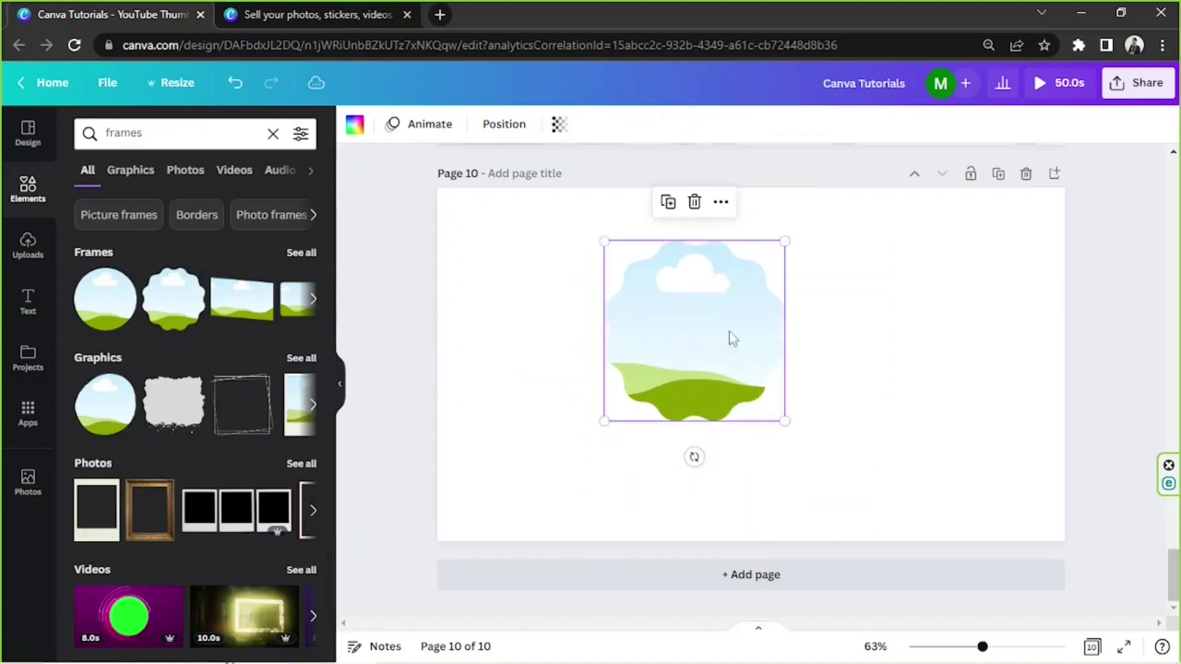
mouse_move(783, 419)
left_mouse_down()
mouse_move(880, 464)
mouse_move(886, 451)
left_mouse_up()
left_click_drag(810, 391, 816, 368)
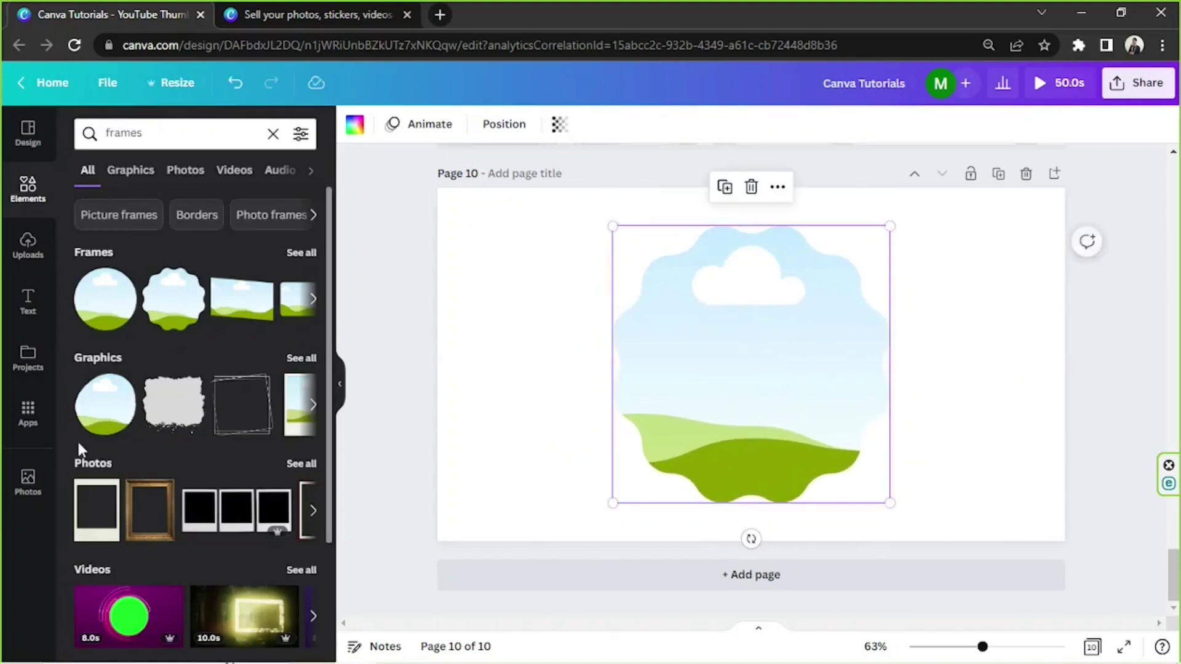
Drag the night-street upload into the wavy frame and centre it on the page
left_click(24, 308)
left_click(35, 249)
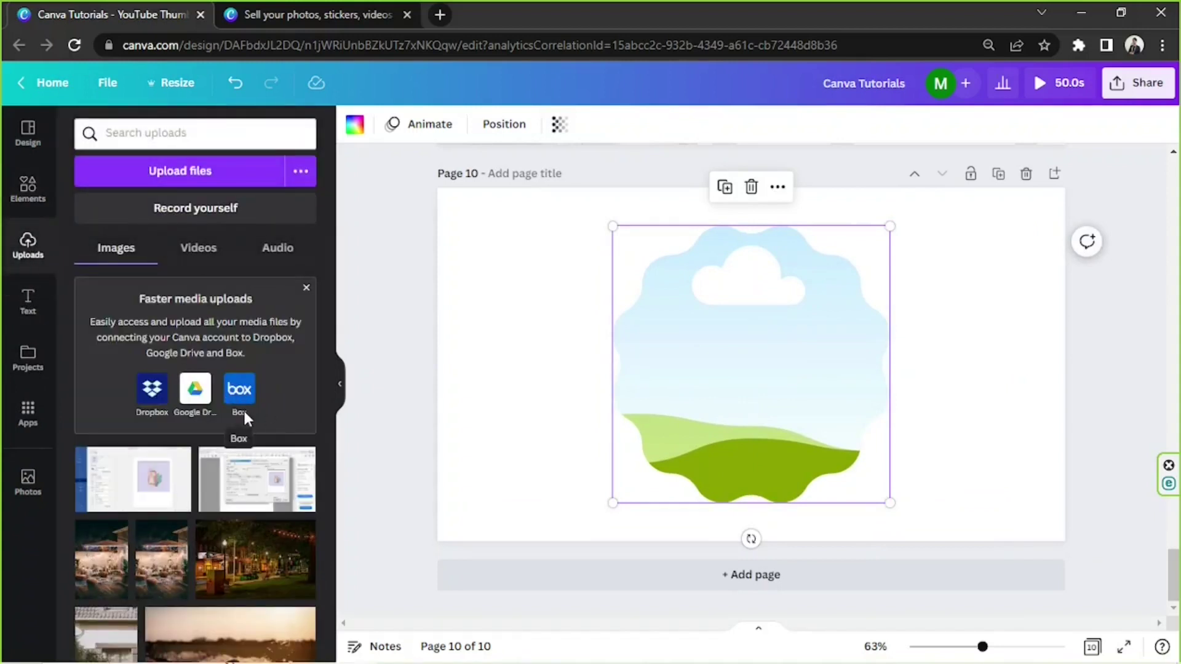
mouse_move(241, 561)
left_mouse_down()
mouse_move(400, 540)
mouse_move(596, 438)
mouse_move(645, 380)
left_mouse_up()
mouse_move(890, 502)
left_mouse_down()
mouse_move(936, 516)
mouse_move(919, 530)
mouse_move(884, 498)
left_mouse_up()
left_click_drag(828, 410, 834, 419)
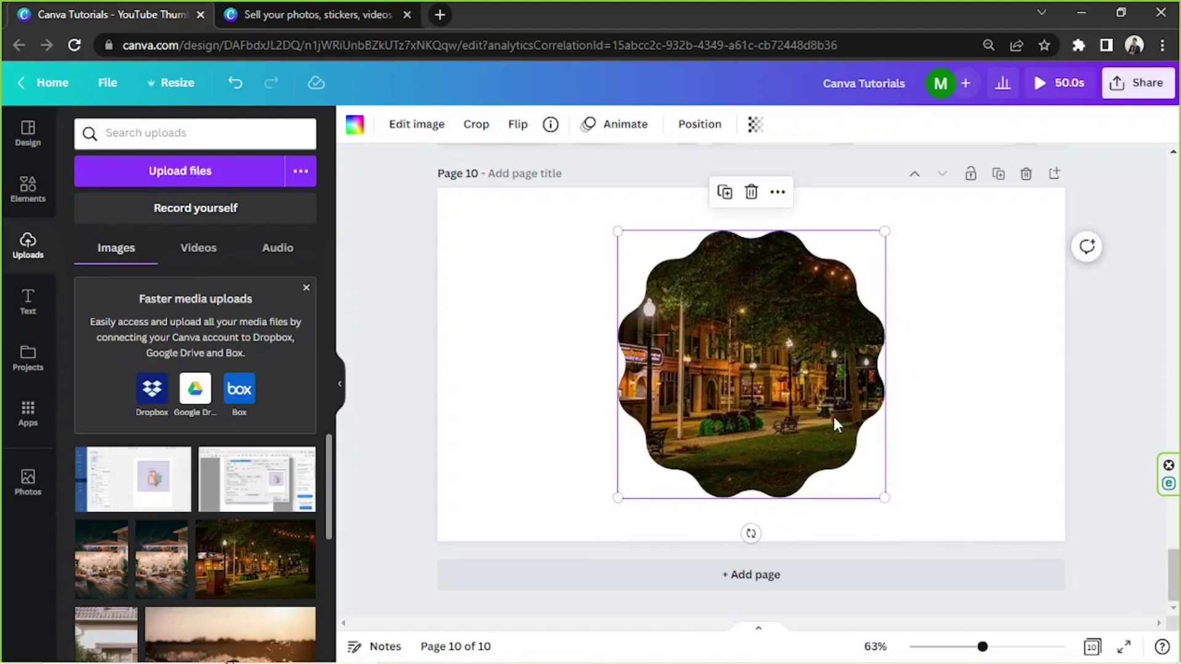